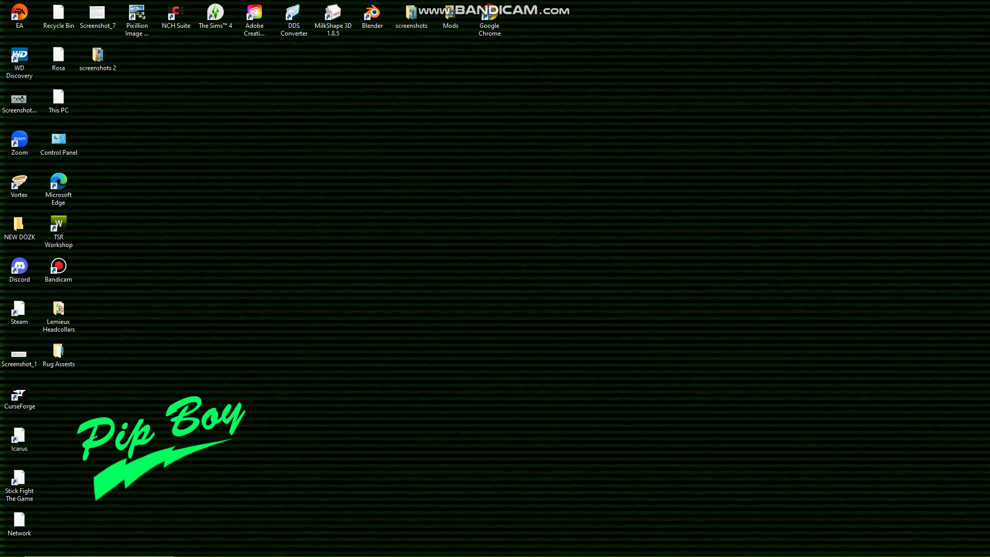
Move the Paint-1 package from the Mods folder in Documents > Electronic Arts > The Sims 4 to the desktop
mouse_move(263, 555)
double_click(450, 18)
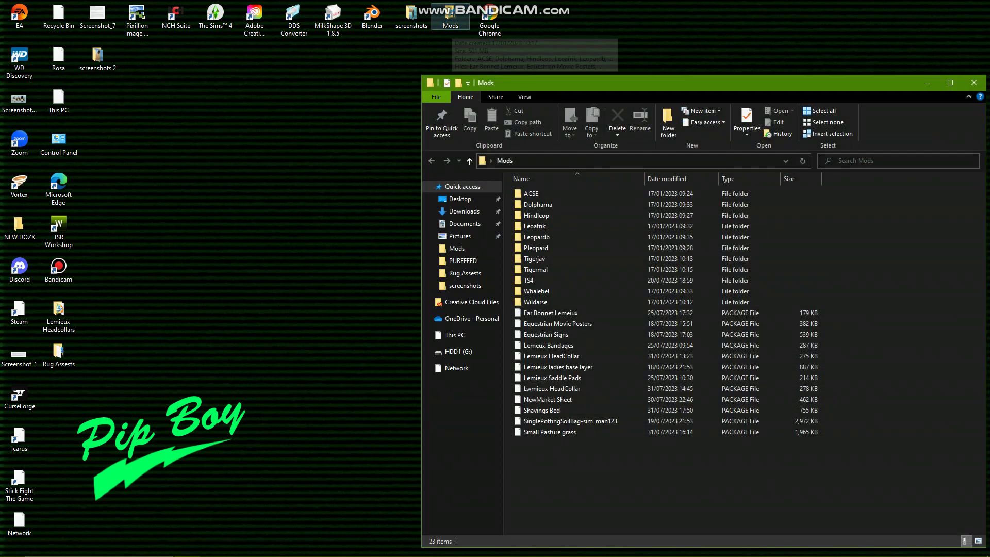
drag(571, 85, 532, 53)
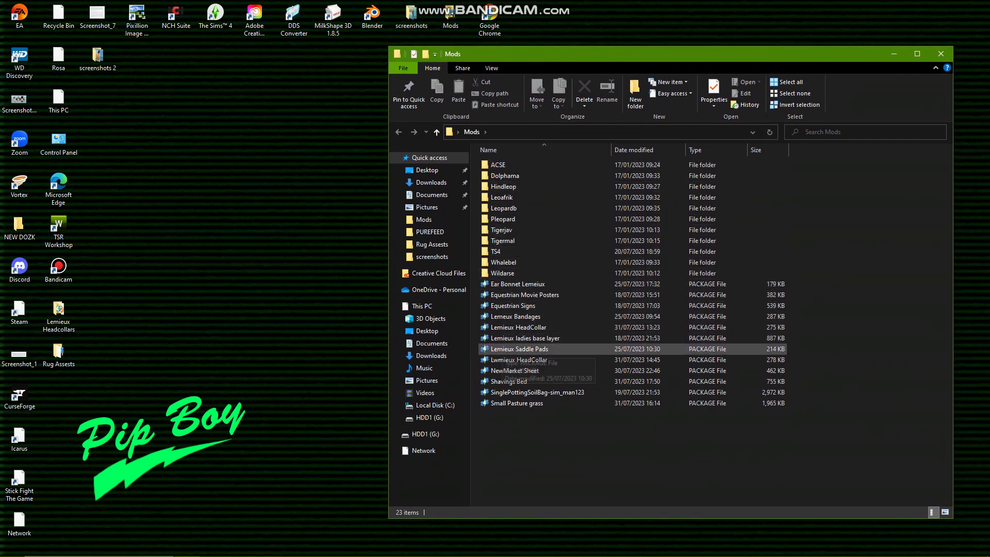
click(424, 219)
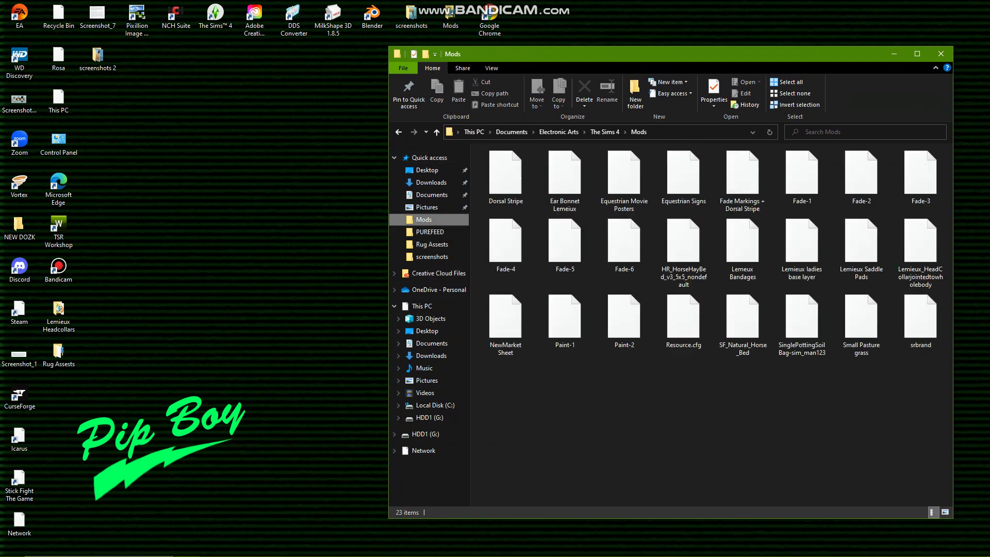
mouse_move(565, 320)
mouse_down()
mouse_move(199, 172)
mouse_move(235, 129)
mouse_move(217, 100)
mouse_up()
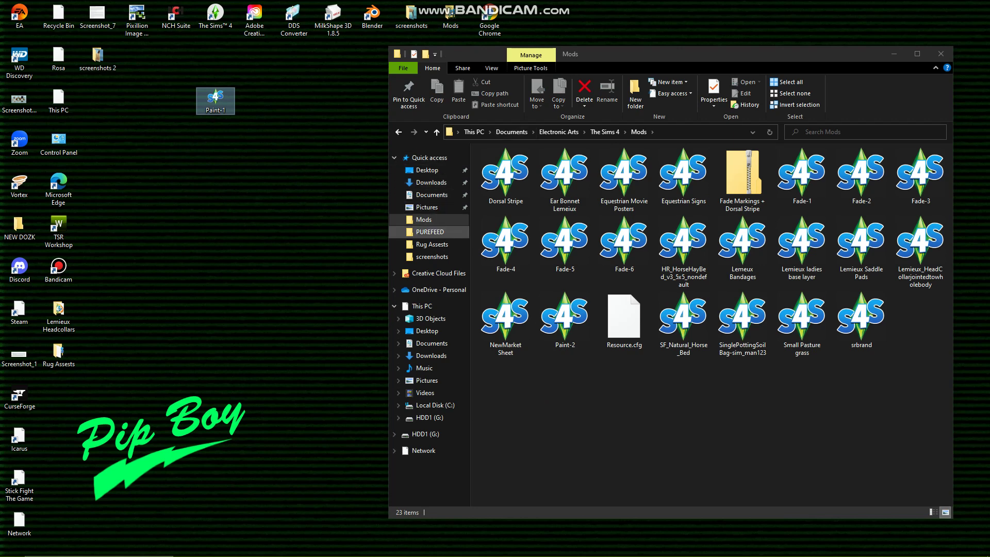
Move the HorseUVMap image from the PUREFEED folder to the desktop and close the folder window
click(429, 232)
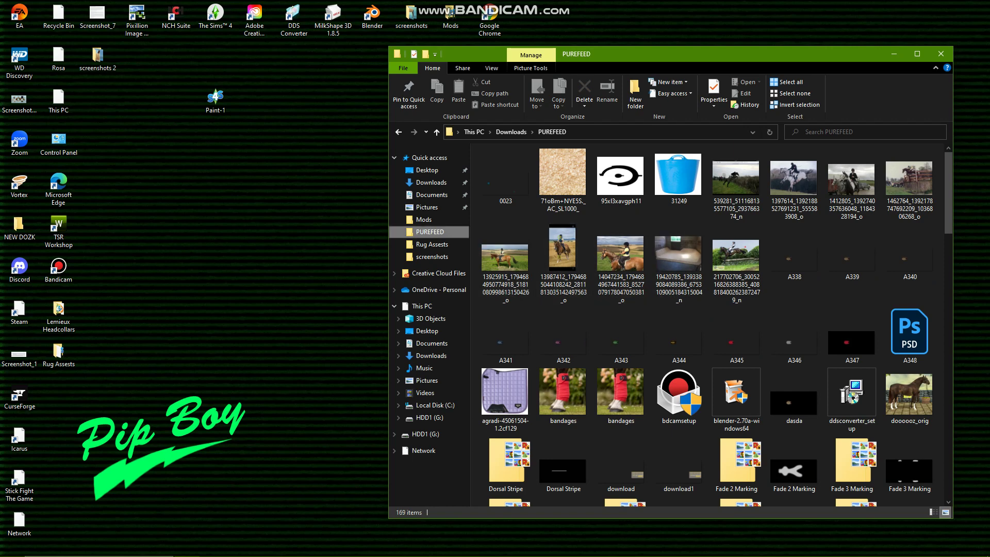
scroll(562, 263, down, 3)
scroll(561, 257, down, 3)
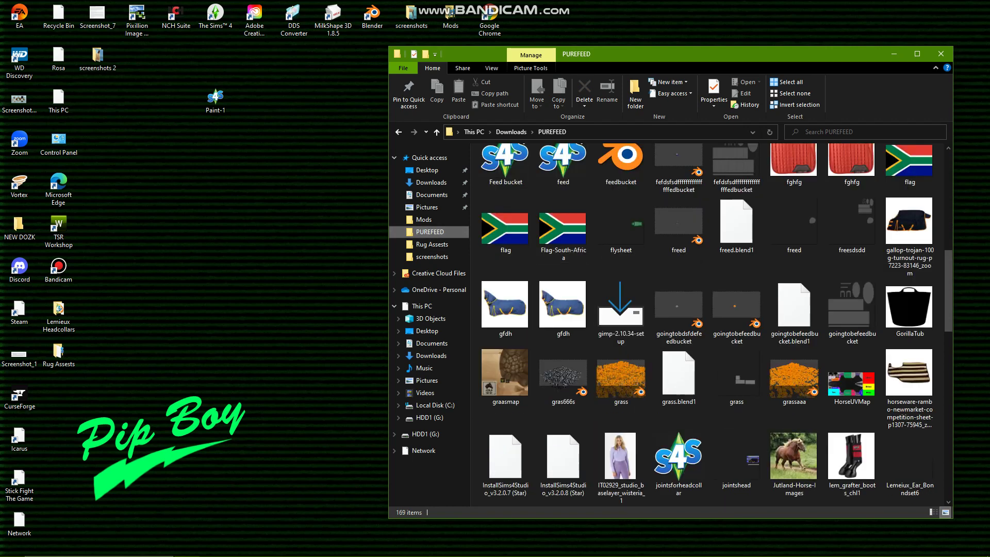
scroll(562, 257, down, 2)
mouse_move(851, 158)
mouse_down()
mouse_move(242, 236)
mouse_move(196, 171)
mouse_move(215, 101)
mouse_up()
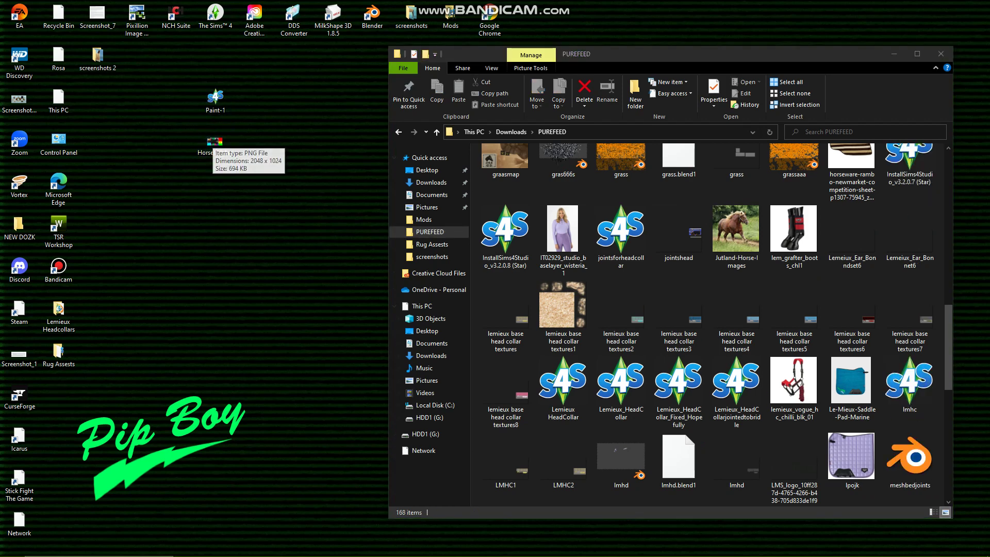
scroll(562, 315, down, 6)
scroll(562, 320, down, 3)
scroll(562, 320, up, 10)
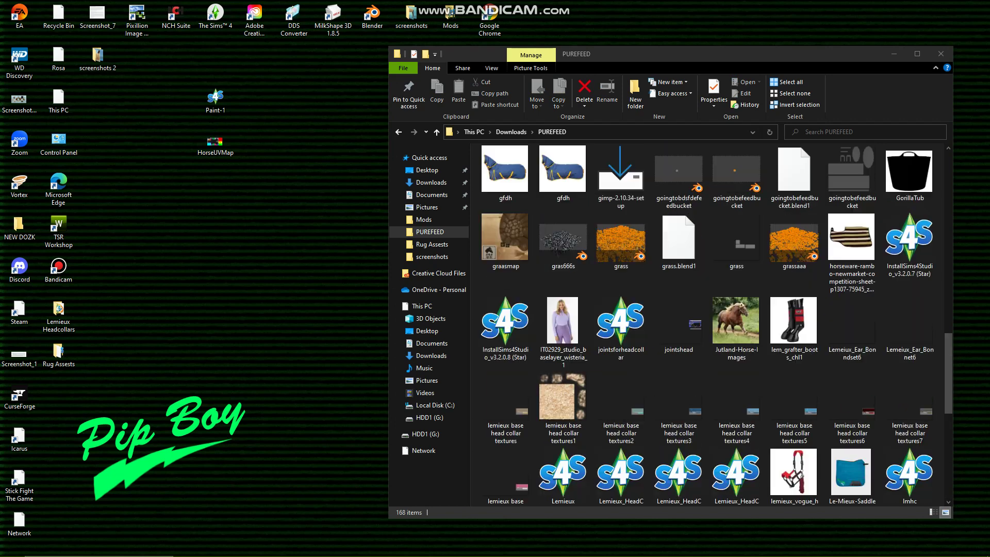
scroll(562, 299, up, 5)
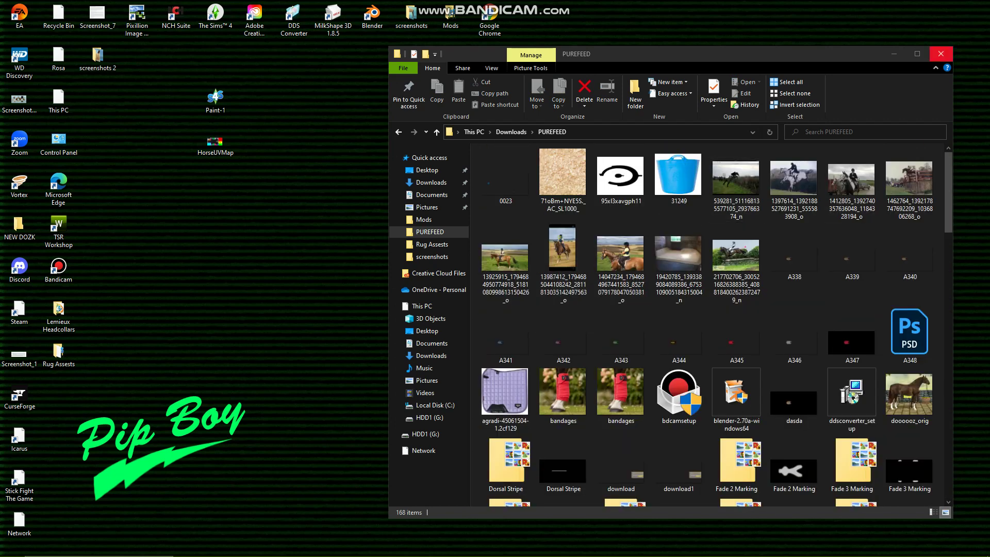
click(940, 54)
Start GIMP 2.10.34
mouse_move(187, 554)
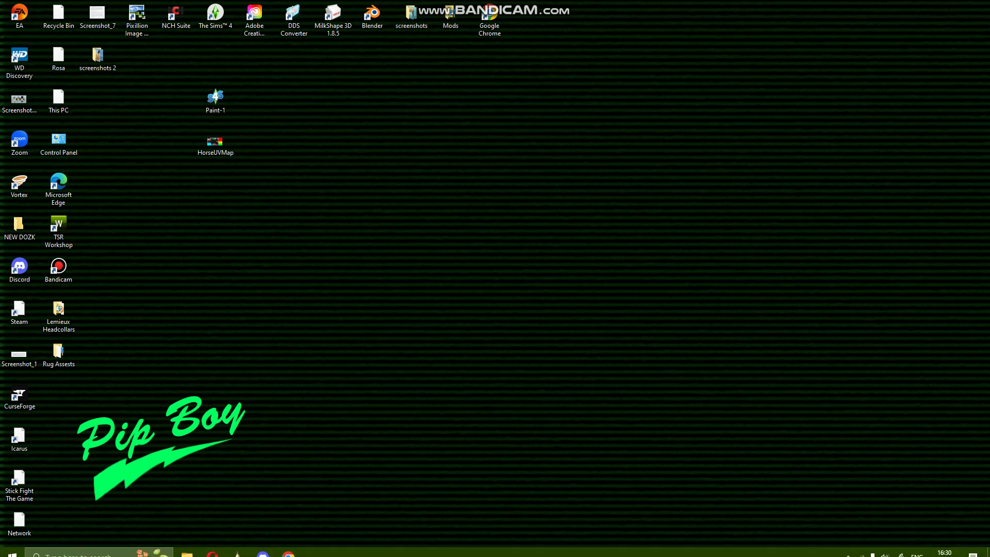
click(13, 546)
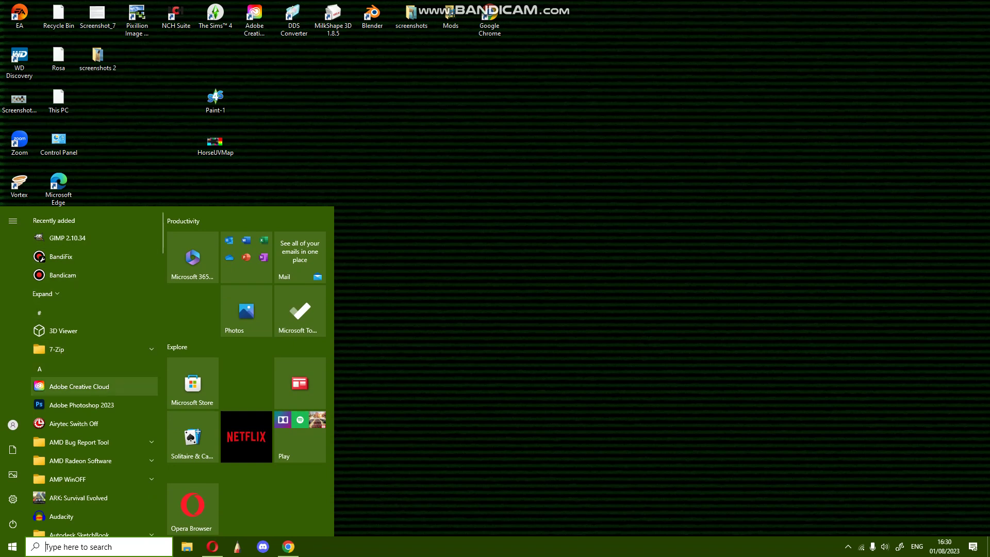
click(72, 238)
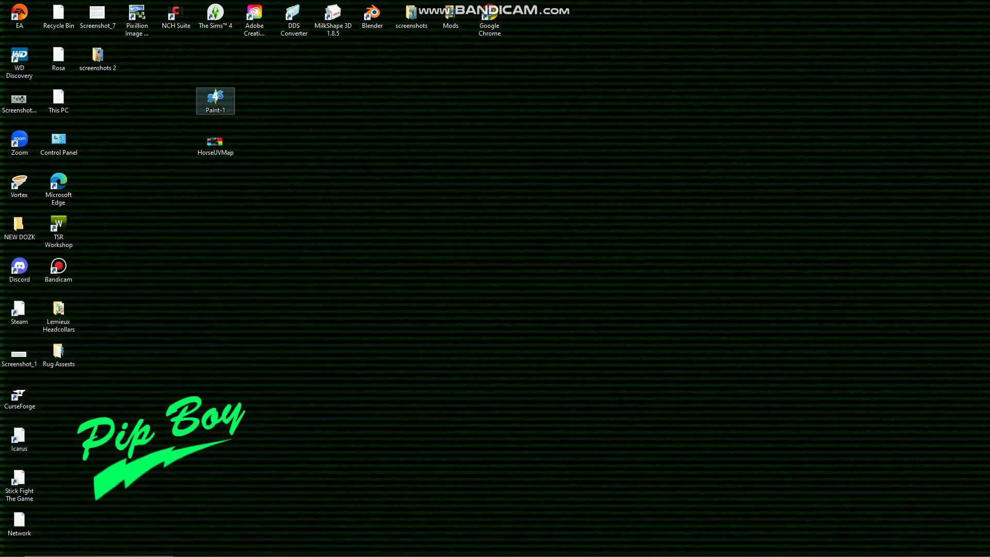
Open the desktop's Paint-1 package in Sims 4 Studio and select its Pet Pelt Layer resource
click(210, 102)
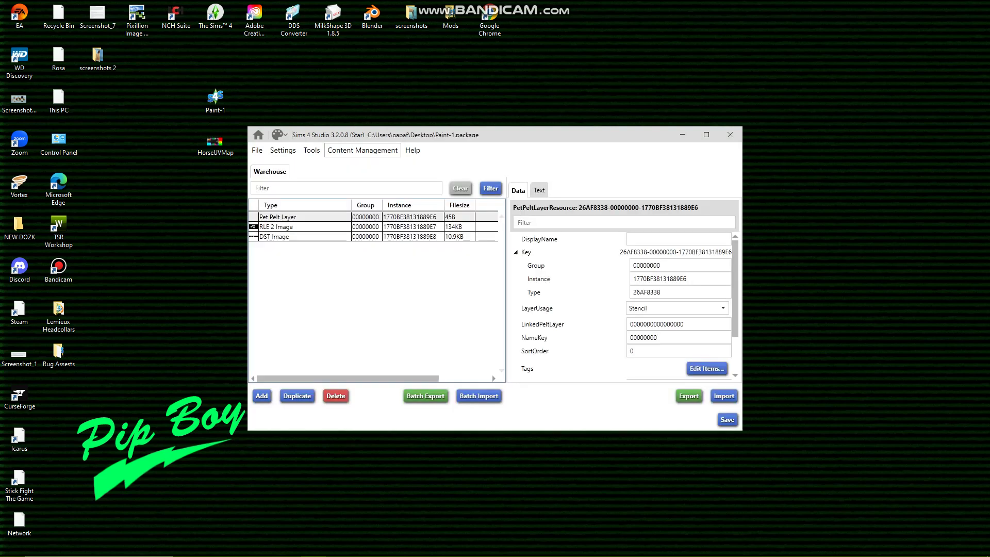
drag(353, 131, 420, 126)
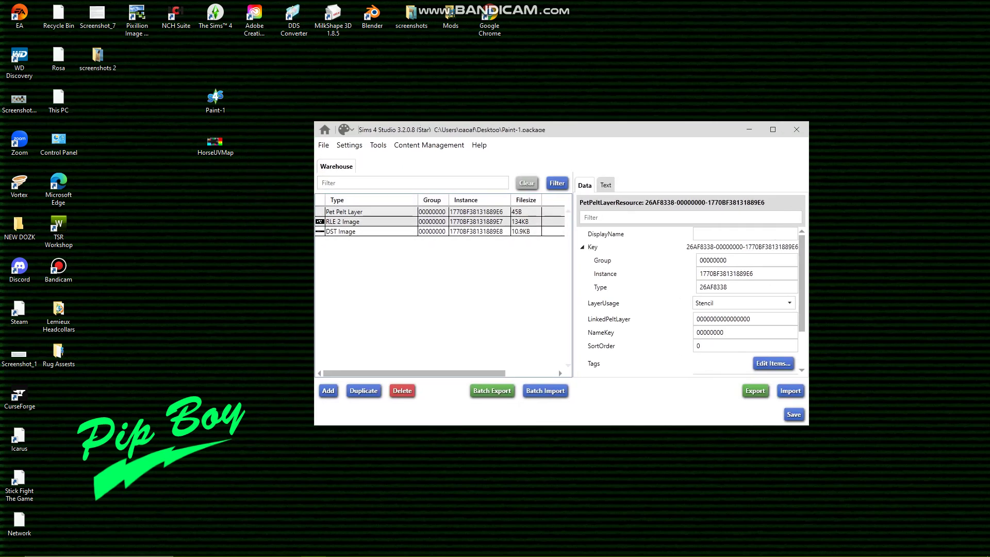
click(429, 145)
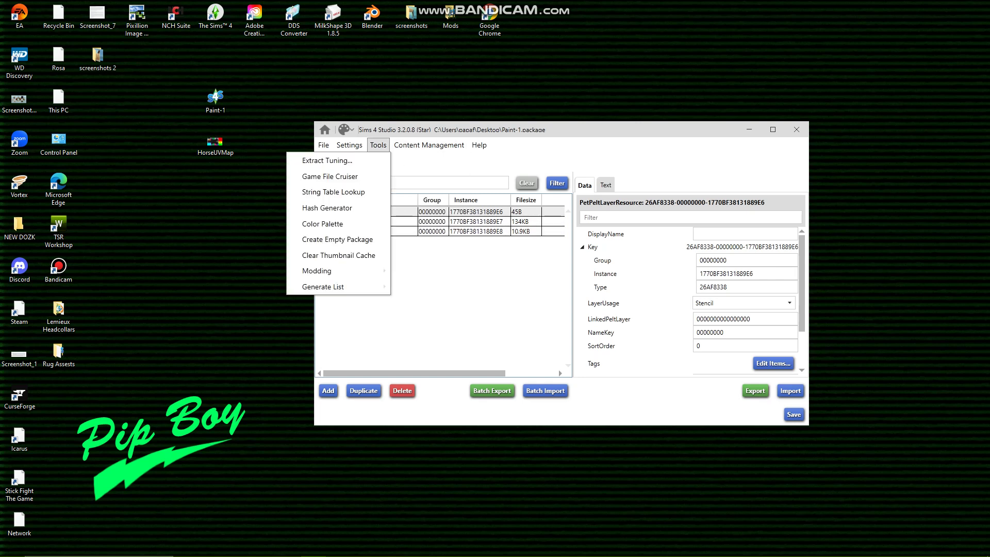
mouse_move(378, 145)
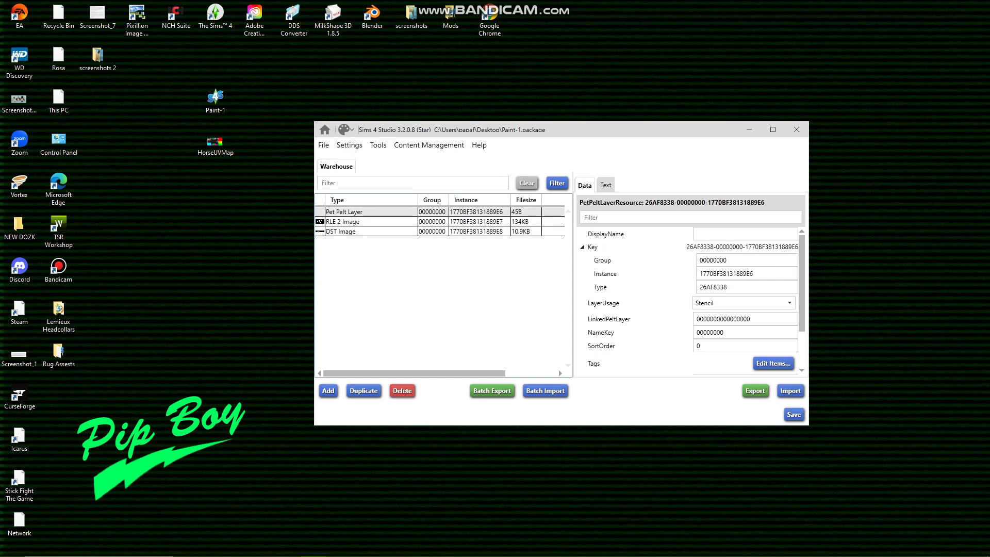
click(480, 211)
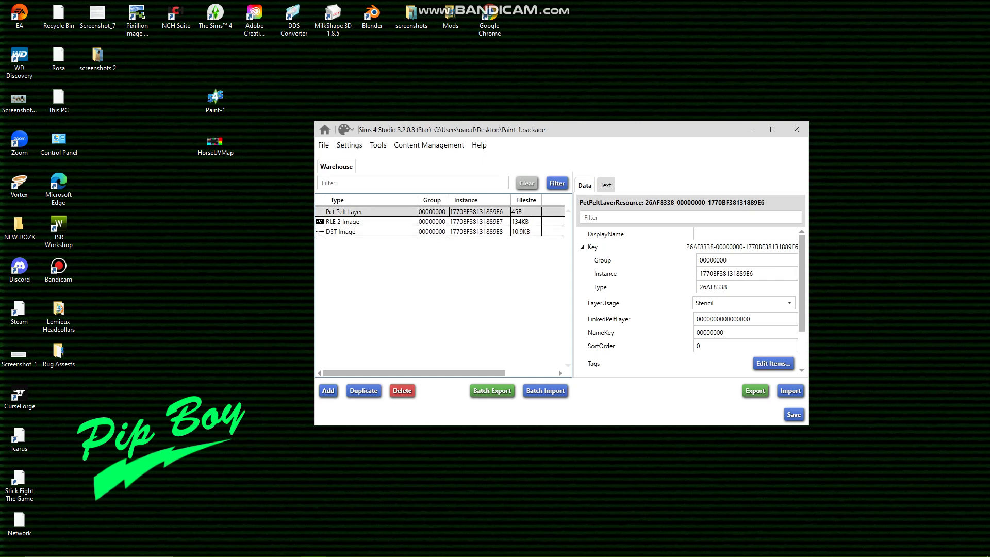
Open the Hash Generator and place it beside the package window
click(378, 145)
click(326, 208)
mouse_move(572, 128)
mouse_down()
mouse_move(557, 90)
mouse_move(512, 83)
mouse_move(531, 80)
mouse_up()
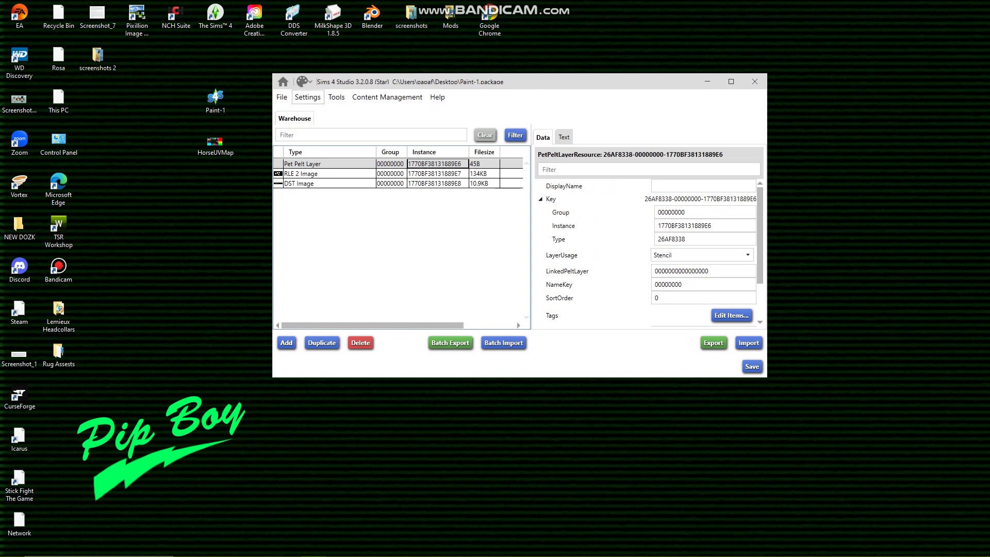
click(307, 97)
click(635, 130)
click(336, 97)
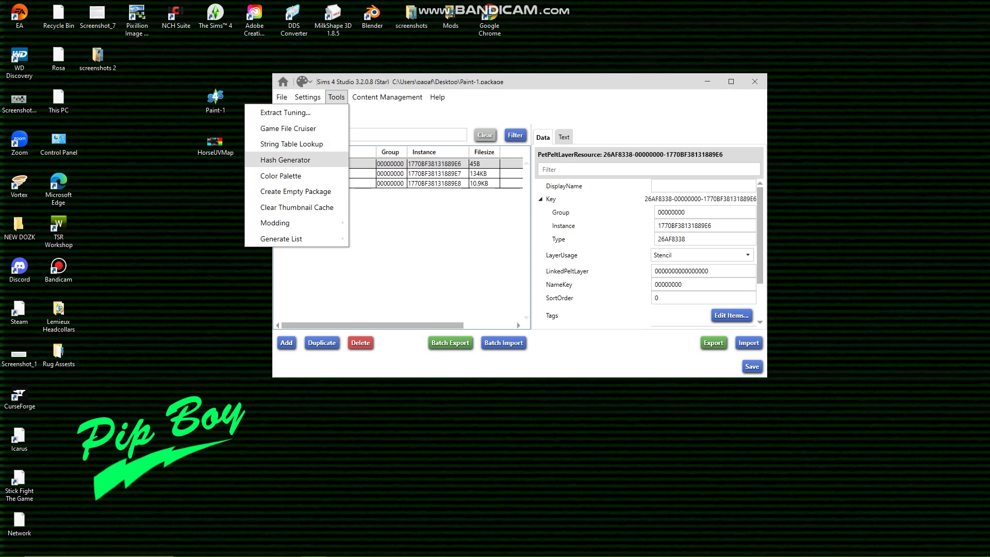
click(285, 160)
drag(392, 185, 128, 174)
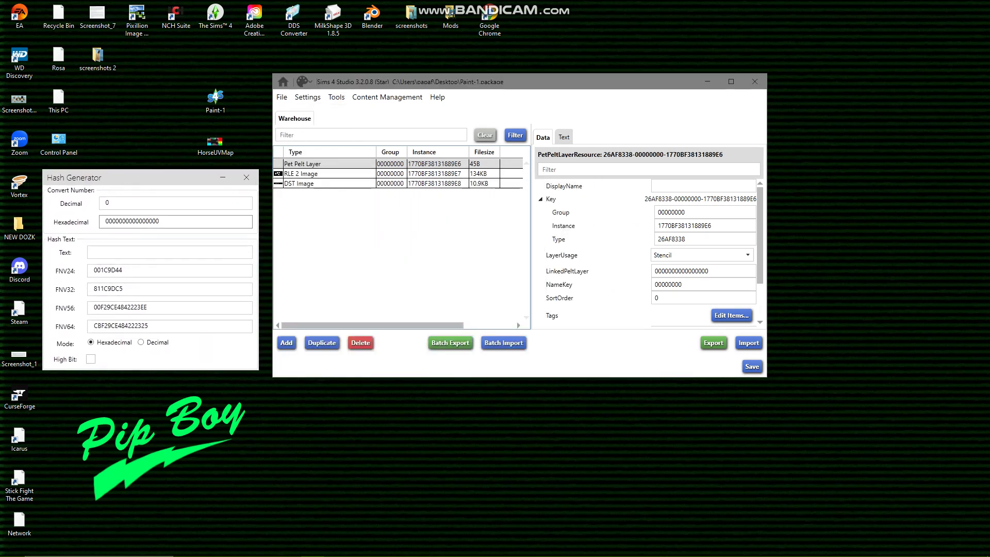
Generate a hash from the text "Bob the BLob" and copy its FNV64 value
click(149, 252)
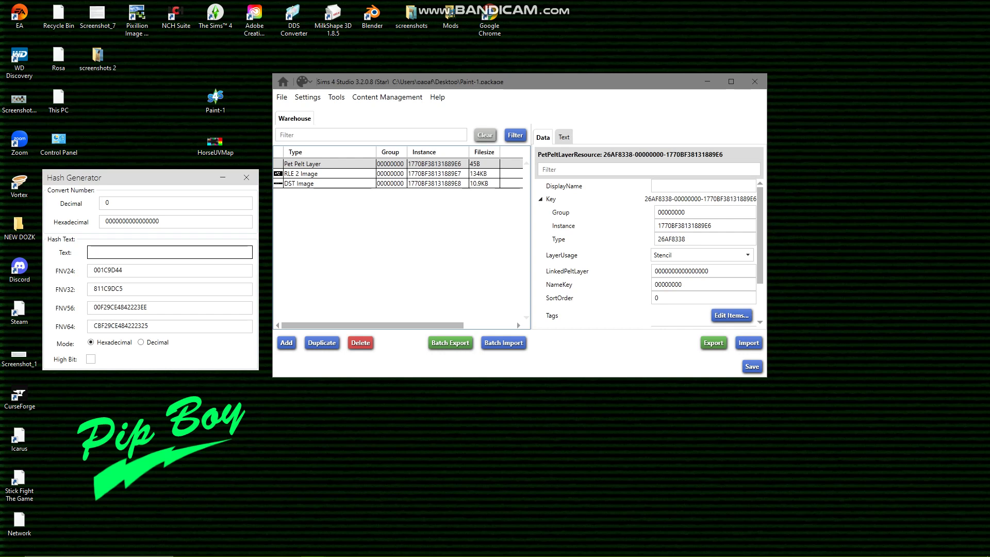
text(Bob )
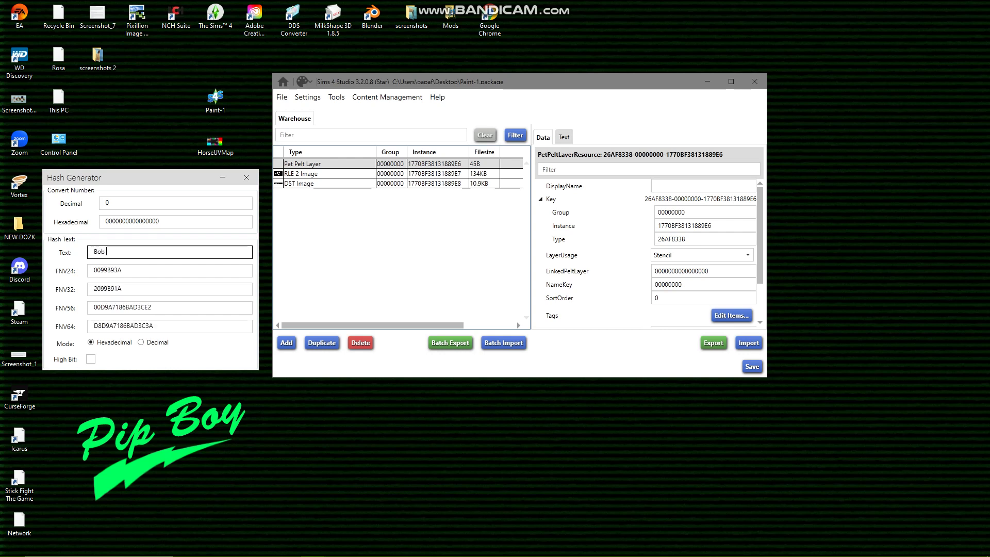
text(the BLob)
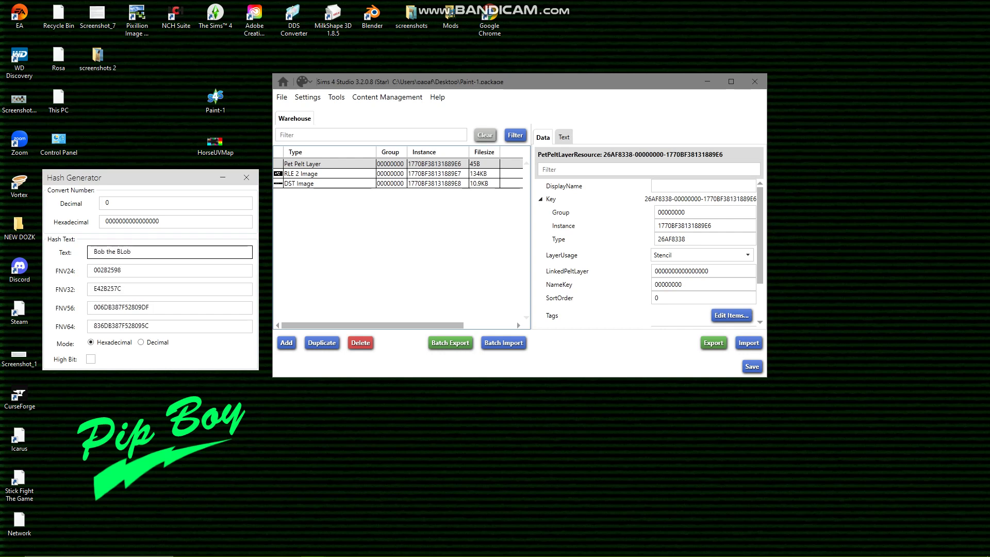
click(155, 325)
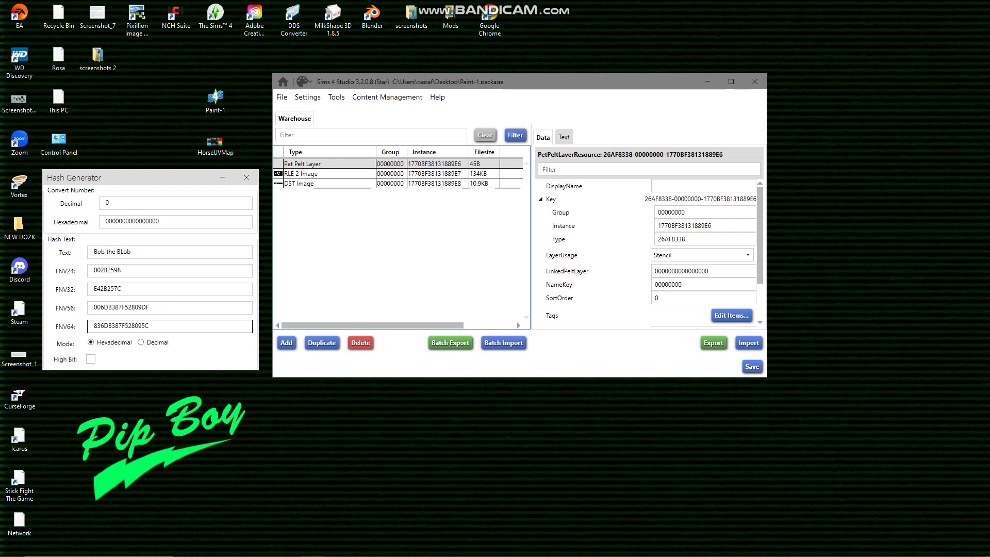
drag(154, 326, 93, 326)
key(ctrl+c)
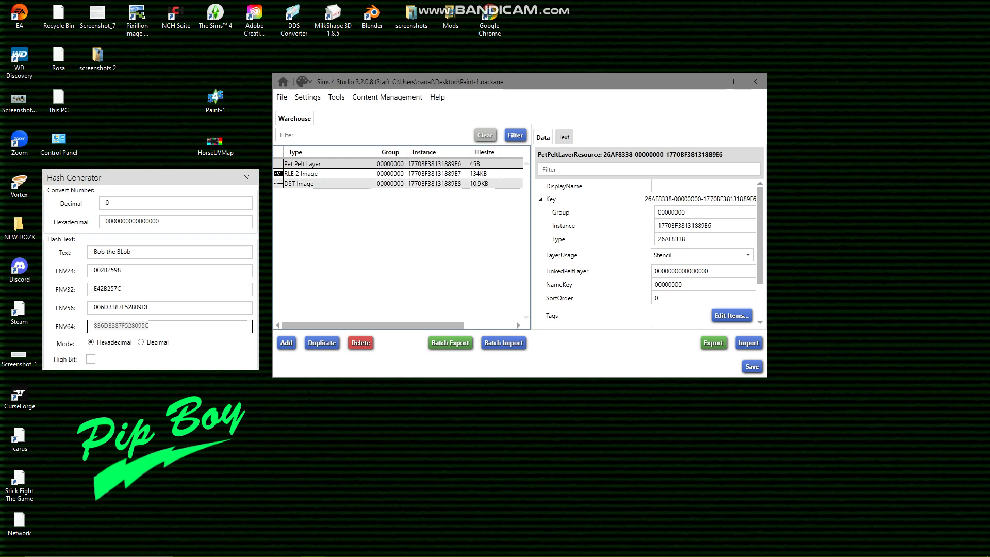
Replace the Pet Pelt Layer's Instance with the copied hash 836DB387F528095C
click(329, 164)
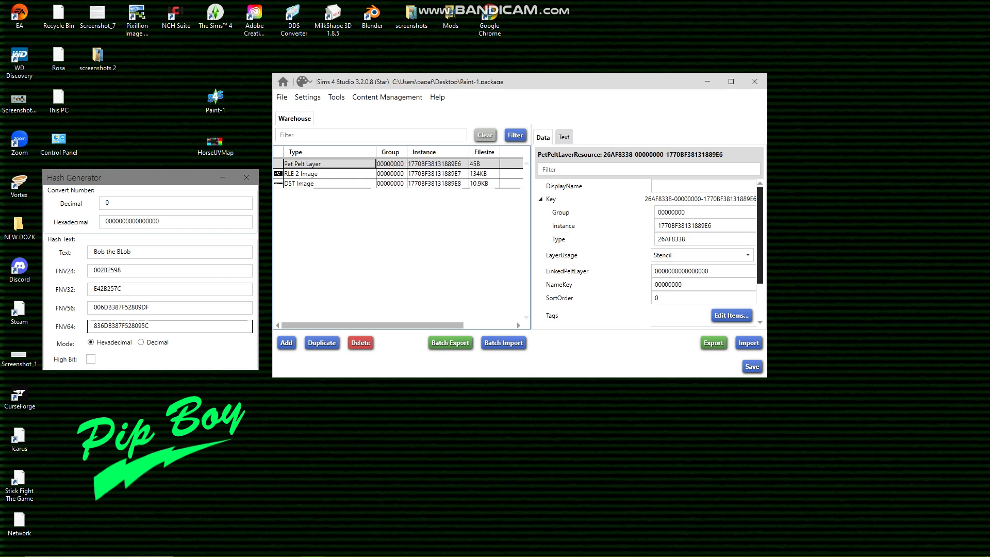
mouse_move(760, 235)
mouse_down()
mouse_move(760, 270)
mouse_move(759, 235)
mouse_up()
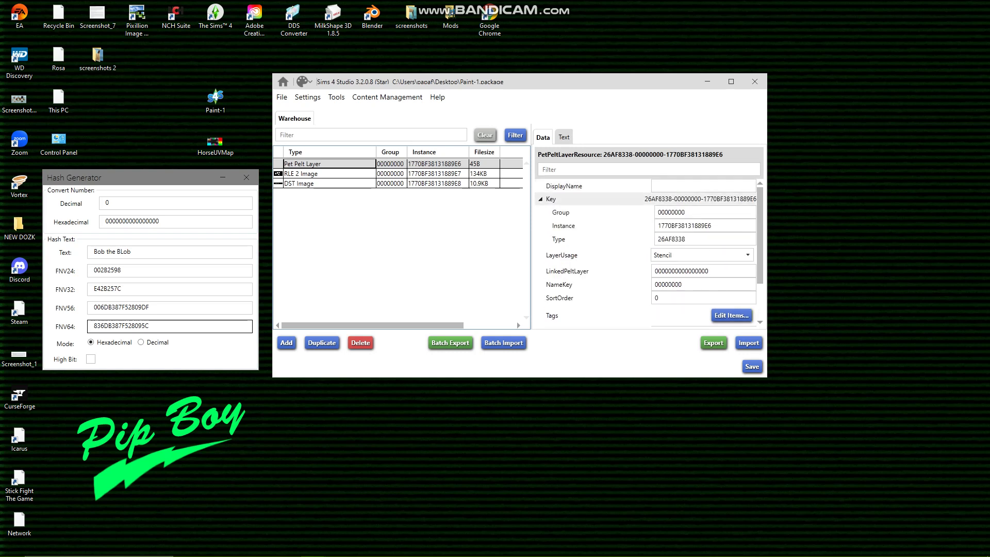
click(716, 226)
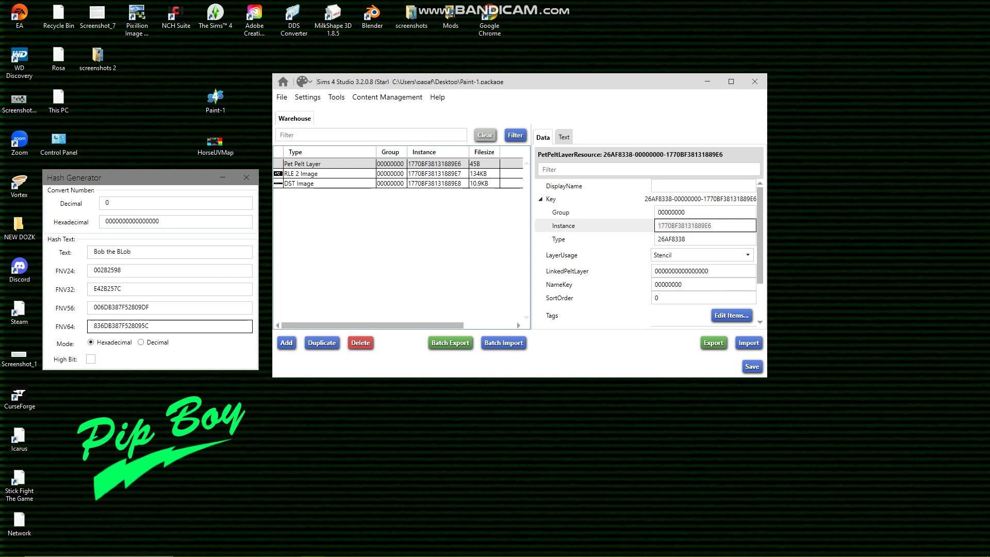
key(ctrl+v)
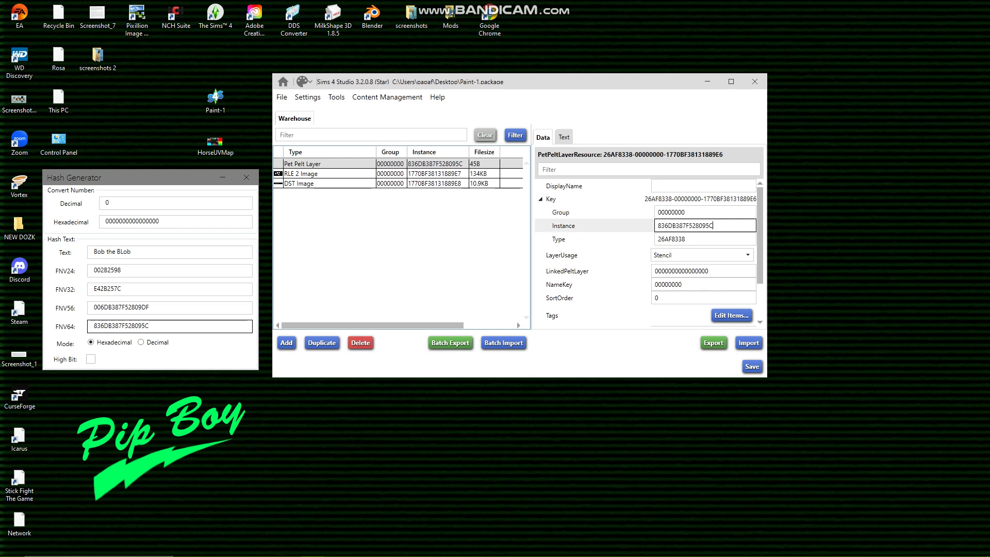
Set the Pet Pelt Layer's TextureKey and ThumbnailKey to the copied hash 836DB387F528095C
scroll(708, 222, down, 3)
drag(711, 280, 654, 280)
key(ctrl+v)
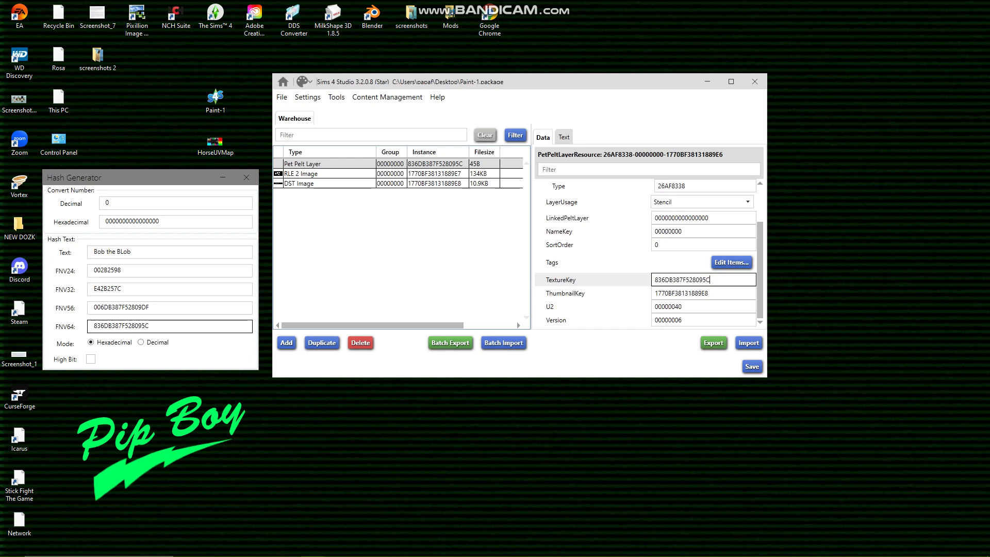
key(Tab)
text(836DB387F528095C)
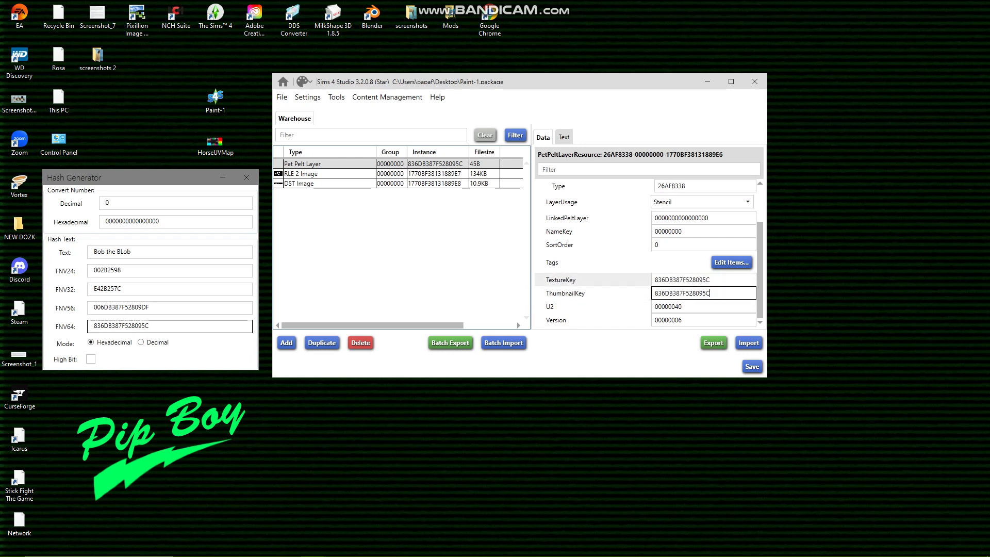
Change the last character of the TextureKey to D and of the ThumbnailKey to E
click(716, 279)
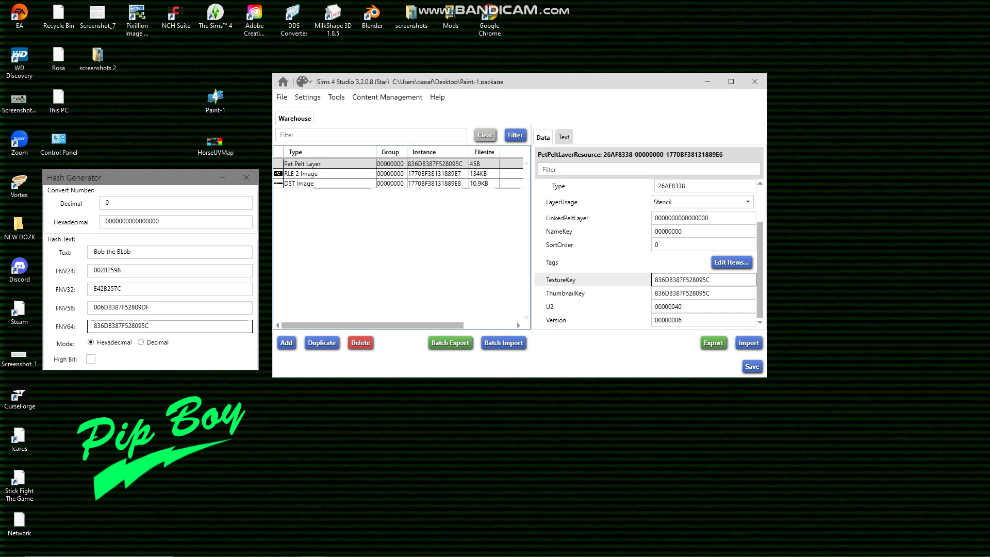
key(BackSpace)
text(D)
click(713, 294)
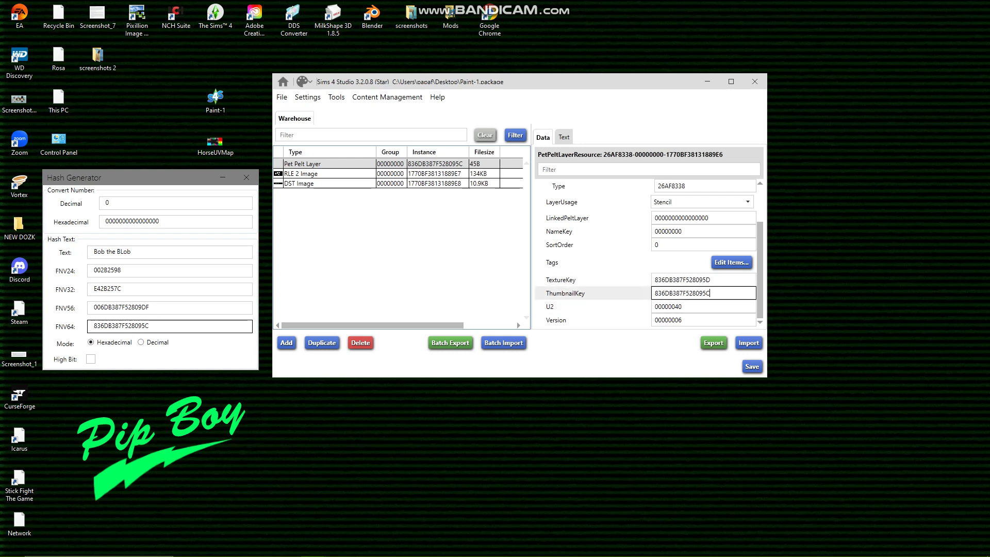
key(BackSpace)
text(E)
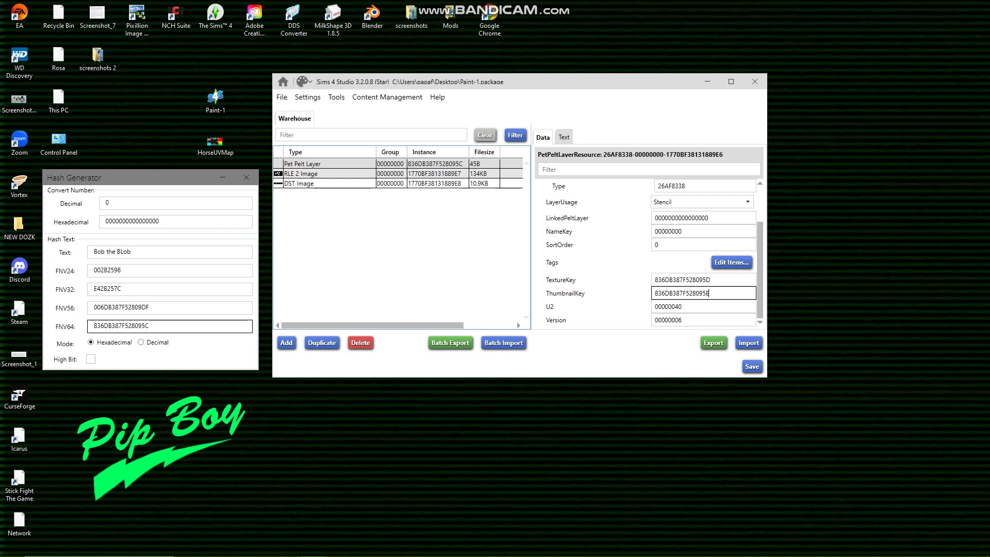
Replace the RLE 2 Image's Instance with the Pet Pelt Layer's TextureKey value 836DB387F528095D
click(437, 173)
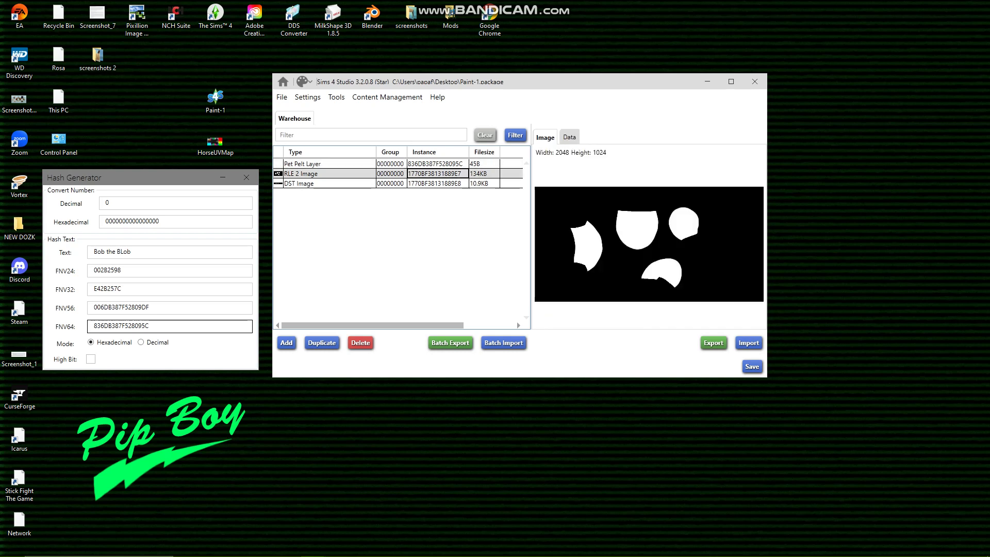
click(569, 137)
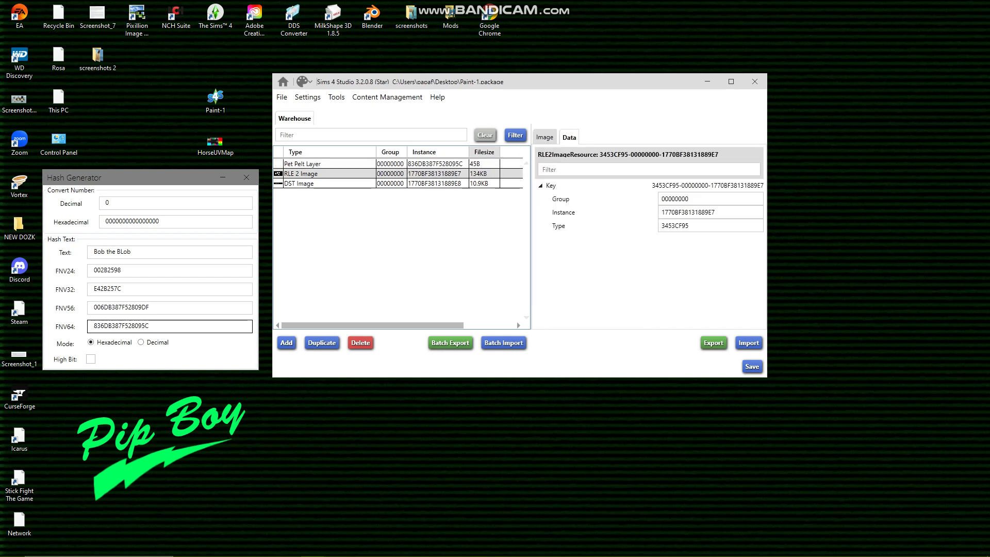
click(437, 164)
scroll(601, 261, down, 3)
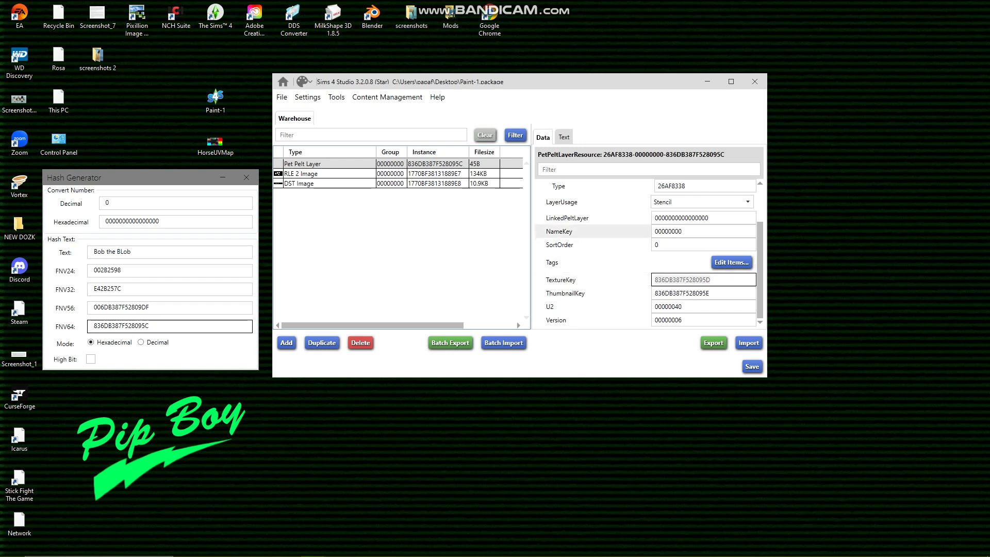
click(437, 174)
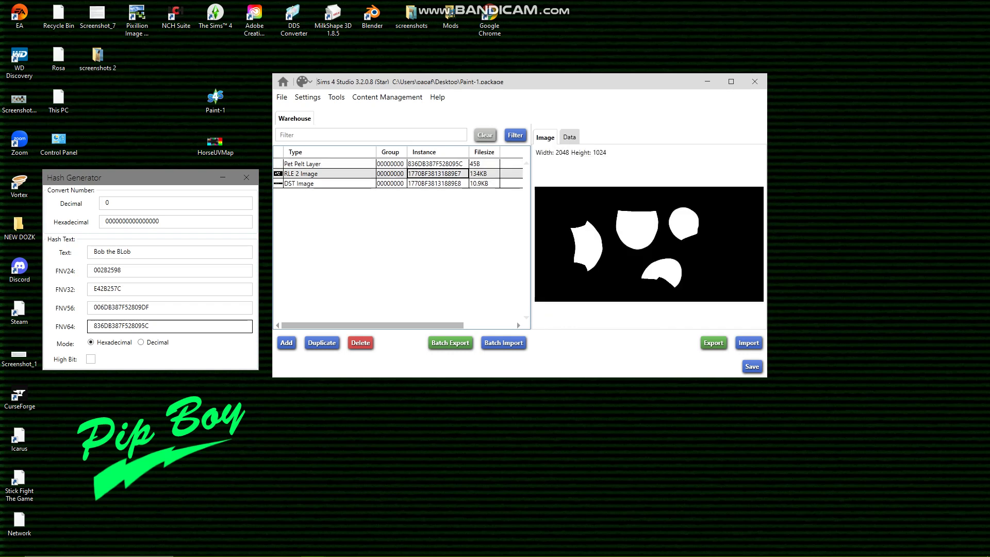
click(569, 137)
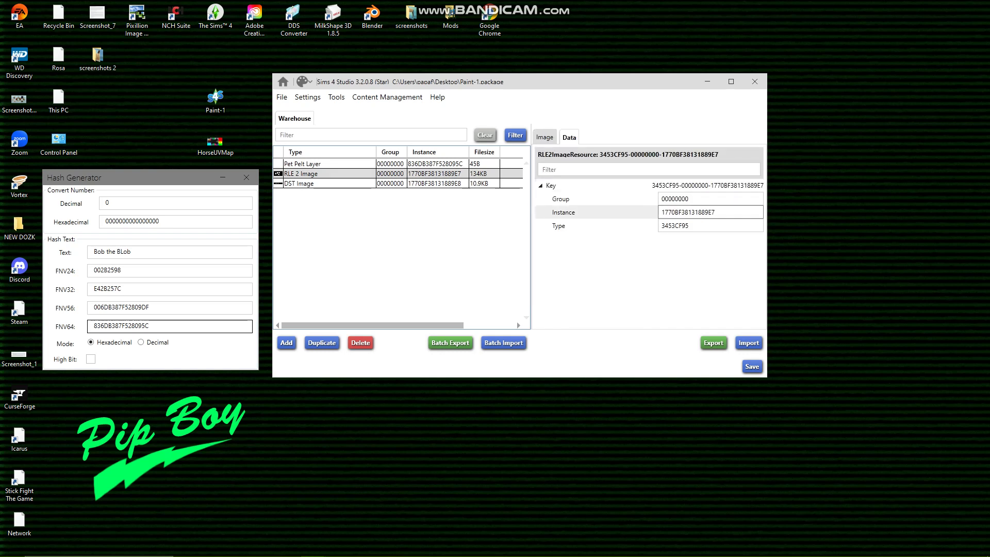
double_click(688, 212)
text(836DB387F528095D)
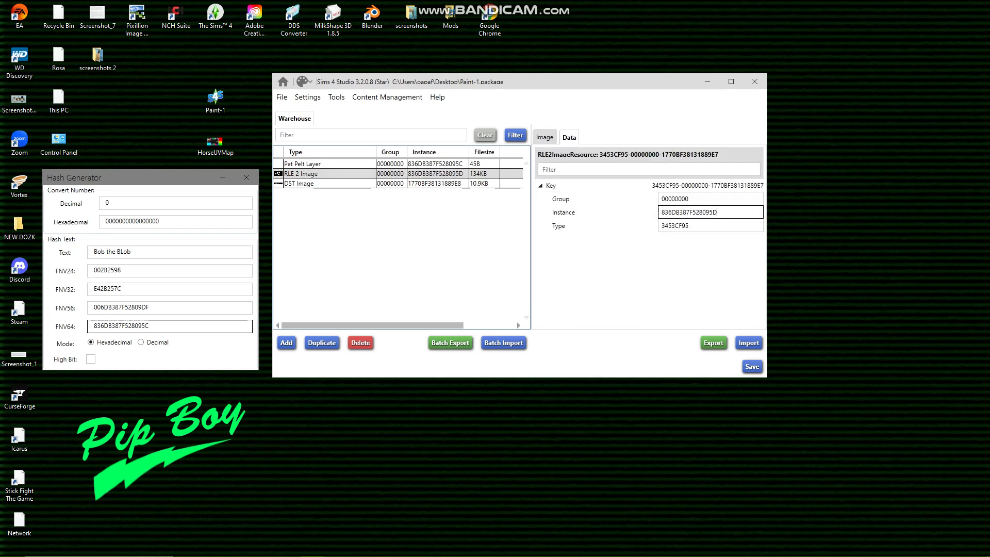
Compare the Pet Pelt Layer's TextureKey with the RLE 2 Image's Instance, and copy the layer's ThumbnailKey value 836DB387F528095E
click(437, 164)
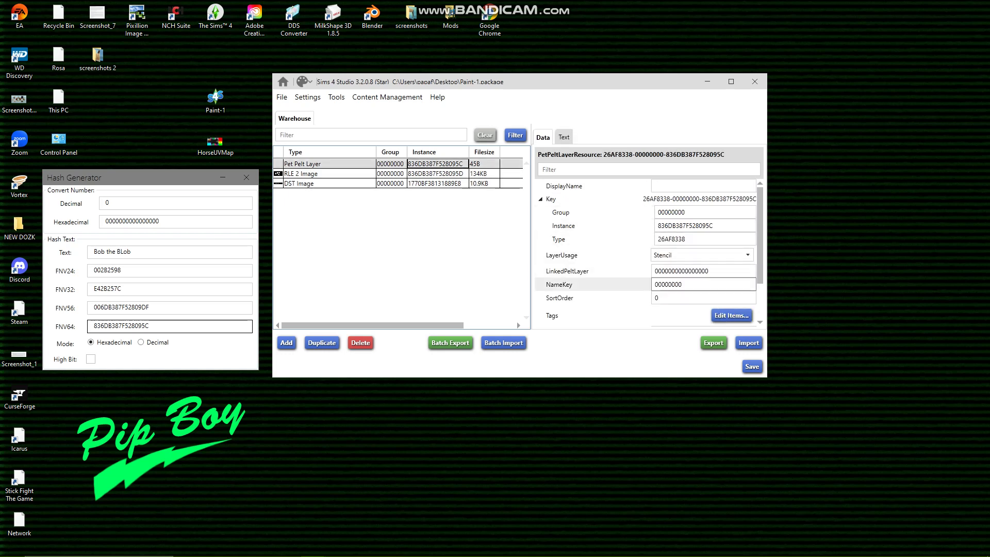
scroll(647, 252, down, 2)
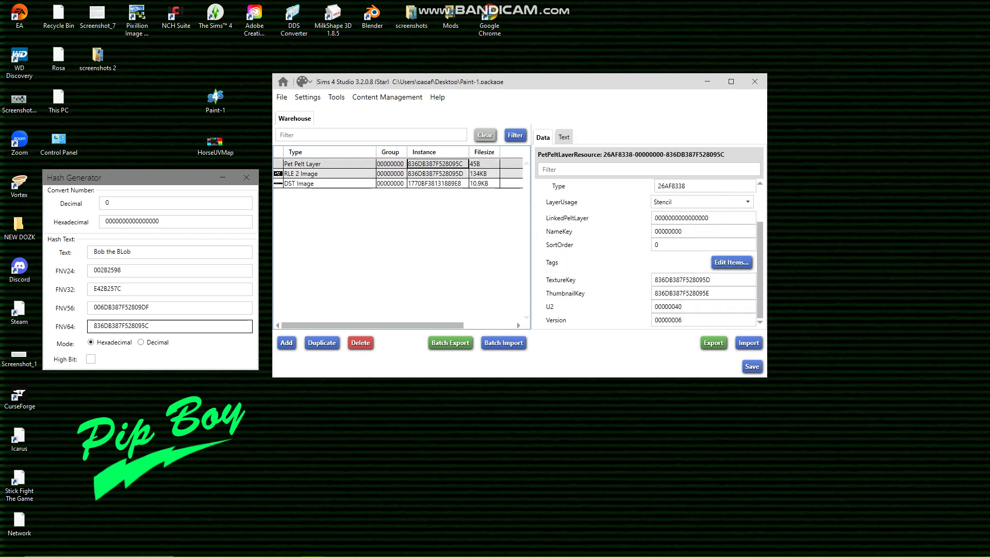
click(437, 174)
click(569, 137)
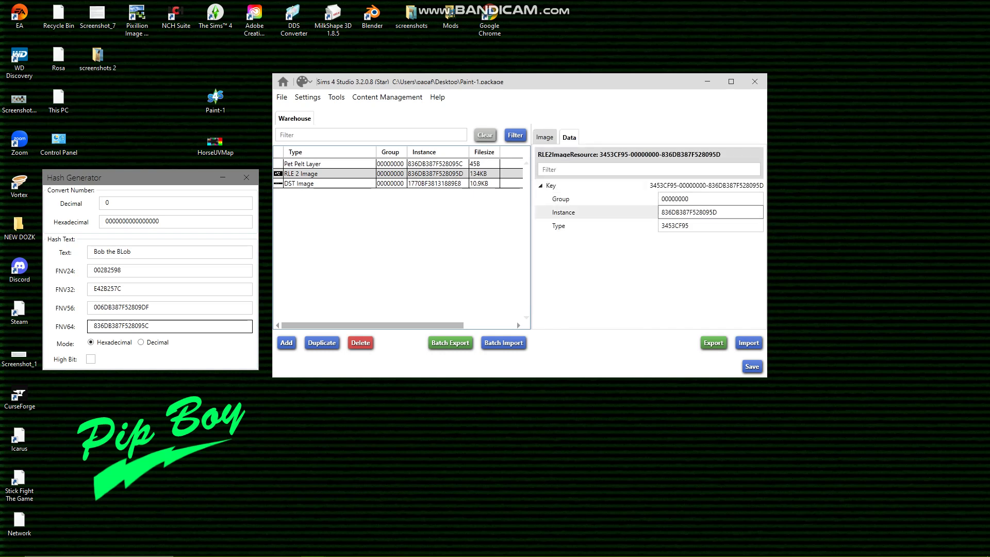
click(438, 163)
scroll(685, 268, down, 3)
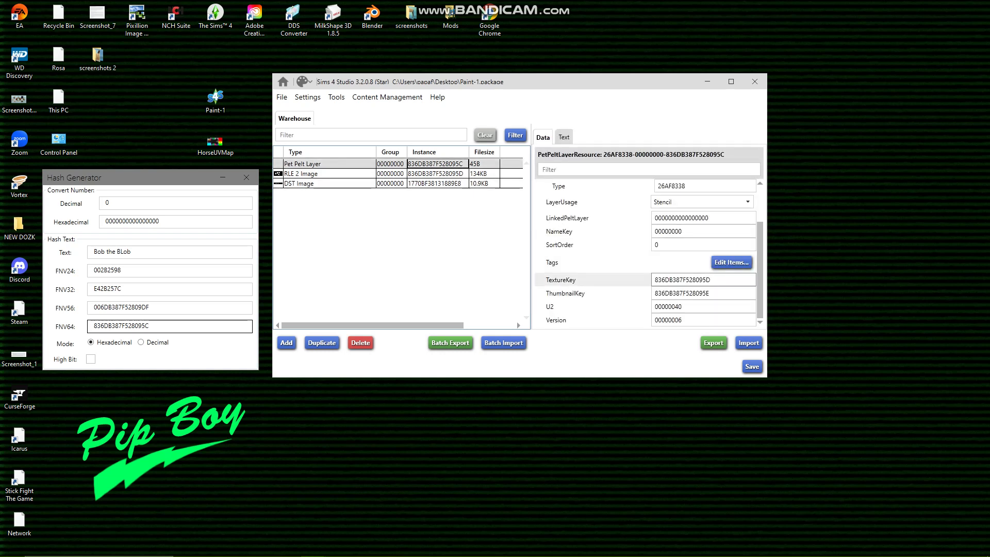
drag(718, 293, 644, 285)
key(ctrl+c)
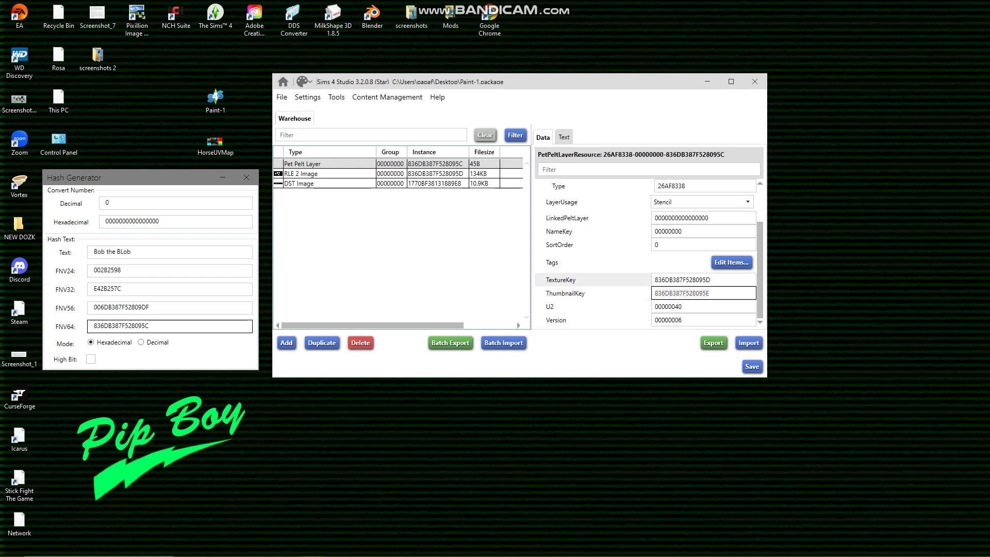
Replace the DST Image's Instance with the copied ThumbnailKey value 836DB387F528095E
click(330, 184)
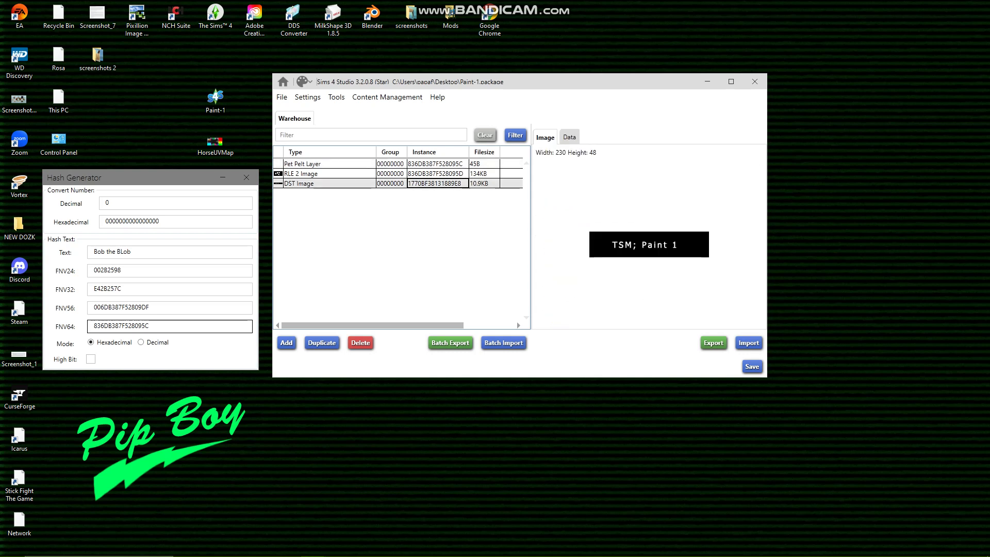
click(569, 138)
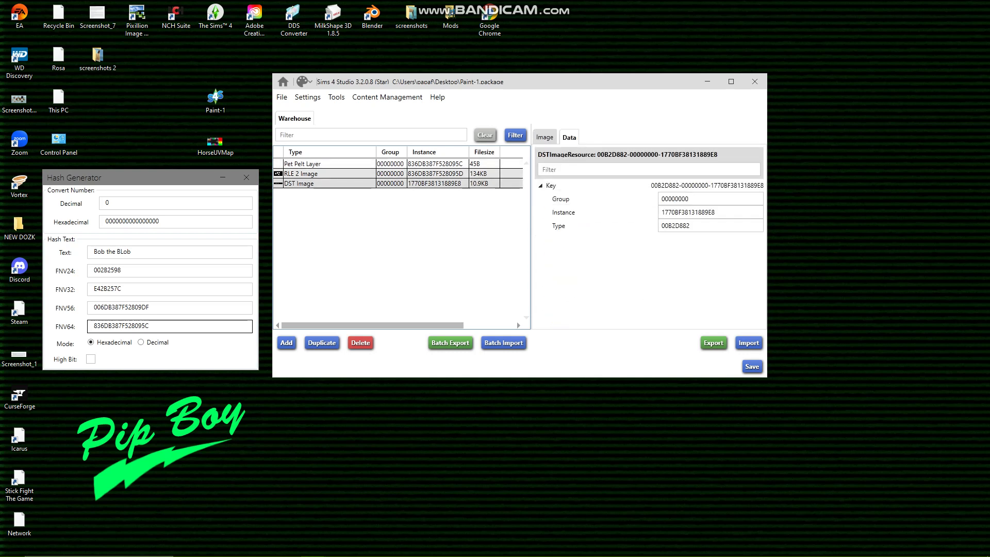
click(690, 212)
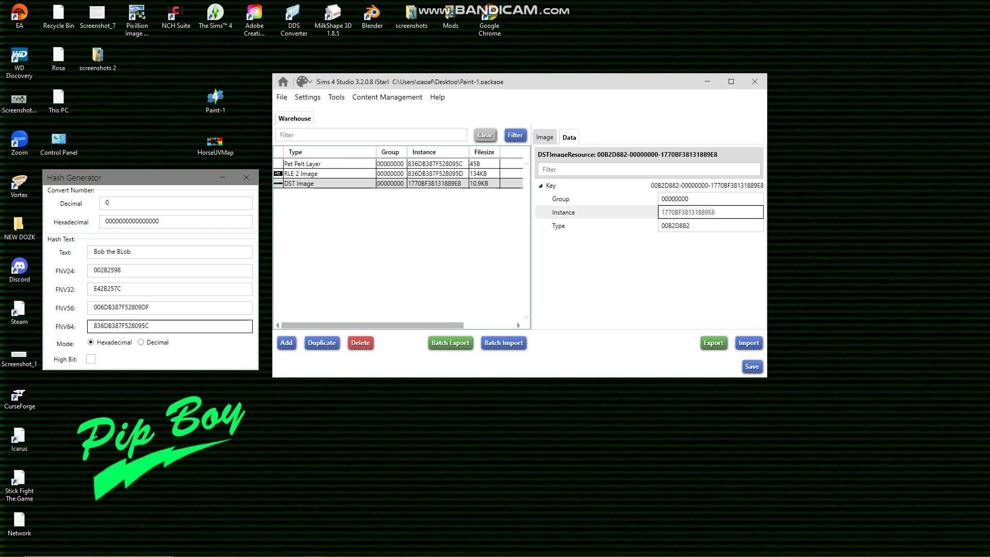
key(ctrl+v)
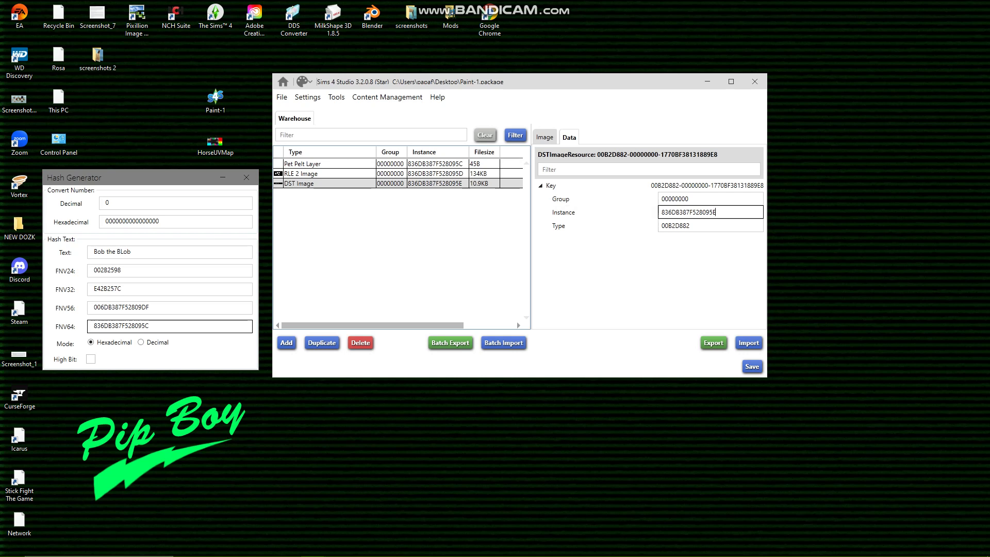
Review the Pet Pelt Layer's Instance, TextureKey and ThumbnailKey, and view the RLE 2 Image's texture
click(155, 252)
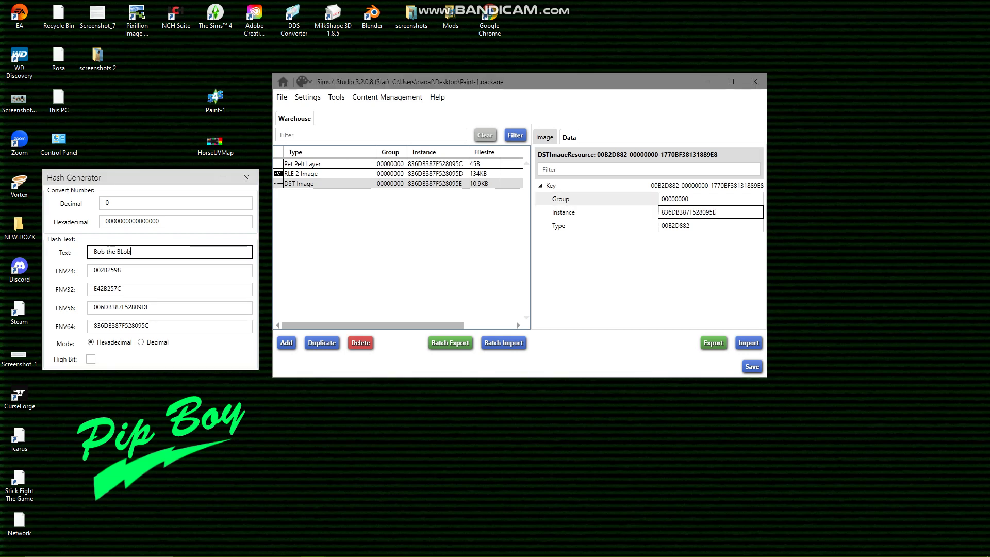
click(435, 164)
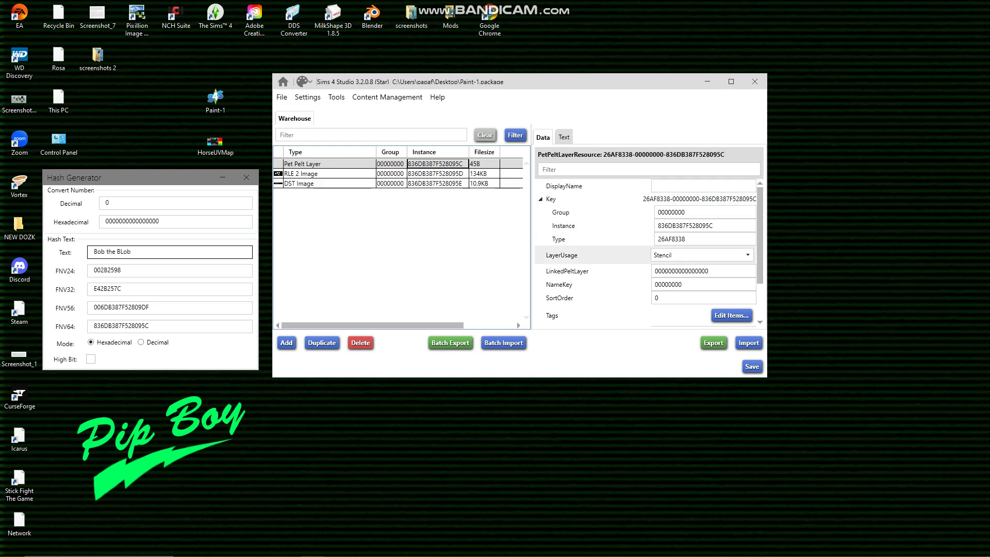
scroll(593, 230, down, 2)
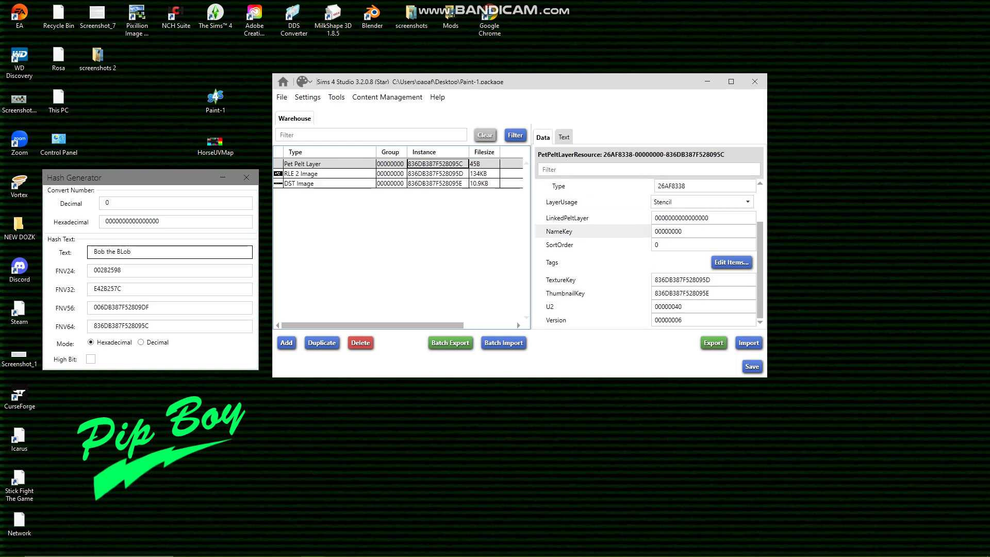
scroll(592, 214, up, 2)
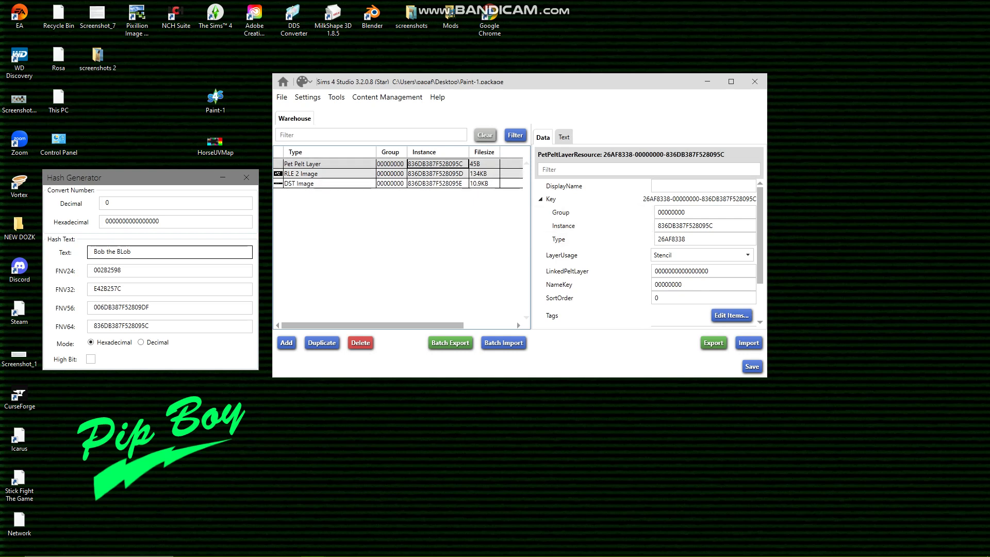
click(320, 173)
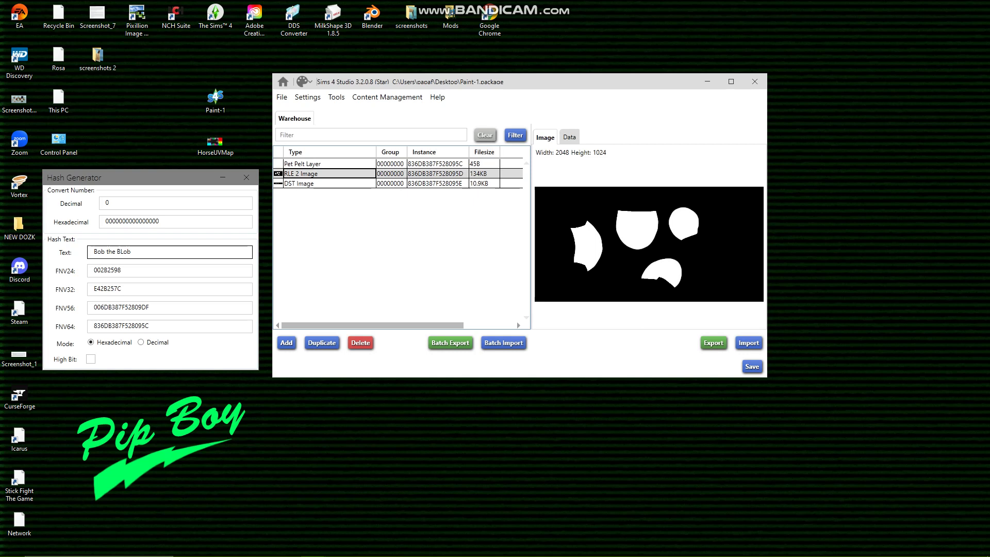
Move the package and Hash Generator windows aside and switch to Autodesk SketchBook
drag(582, 82, 755, 83)
drag(128, 177, 222, 197)
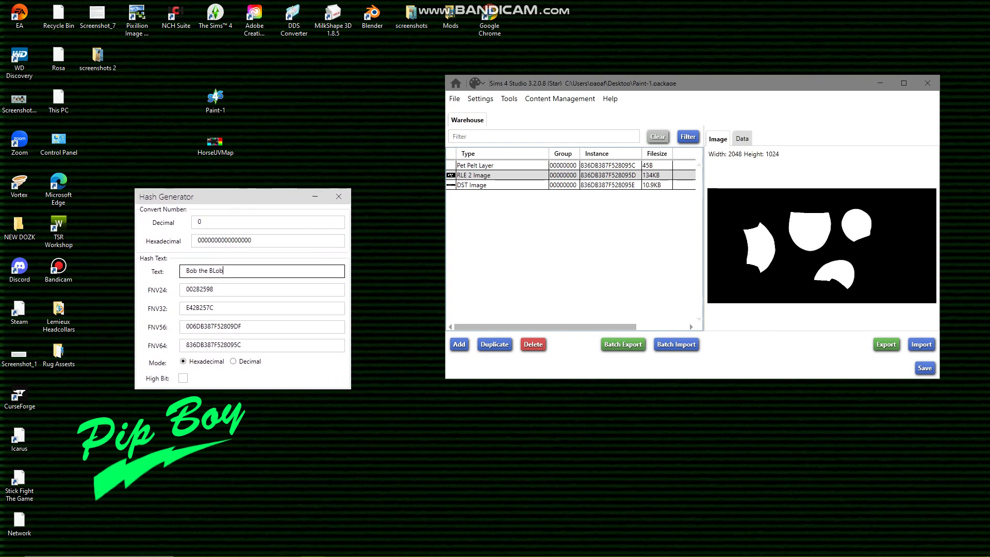
mouse_move(237, 555)
click(98, 546)
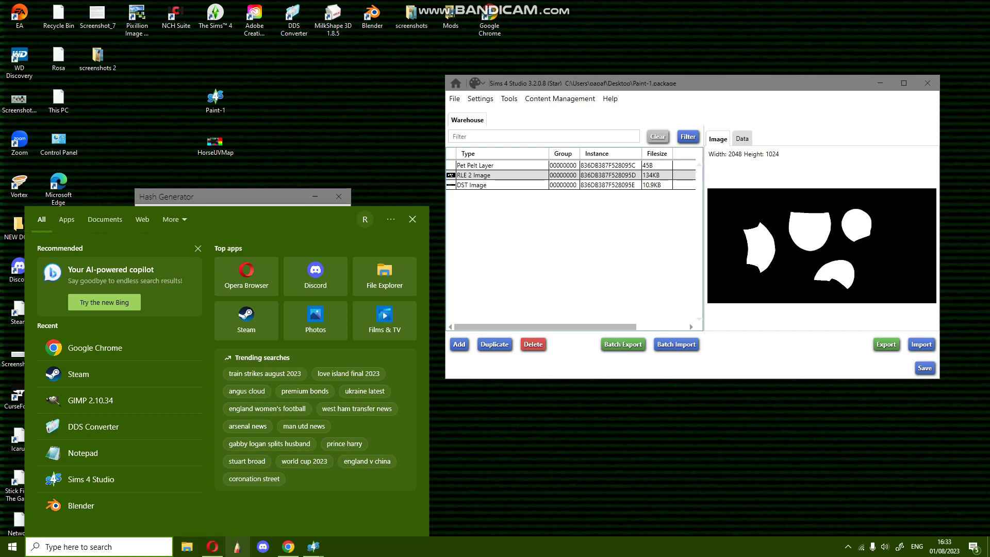
click(237, 546)
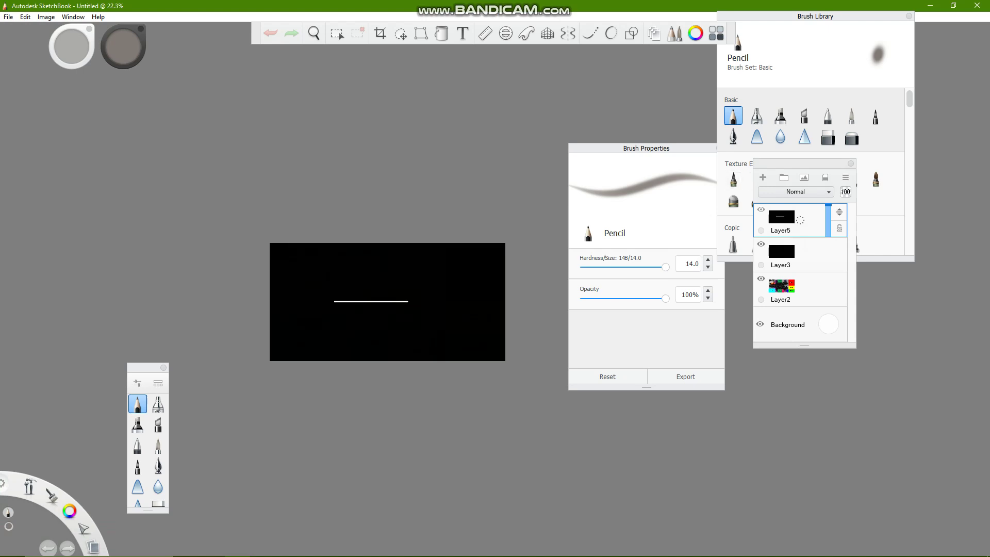
Delete Layer5 and hide Layer3 so the horse UV map on Layer2 can be used as the painting guide
drag(800, 220, 834, 210)
click(800, 254)
scroll(435, 317, up, 7)
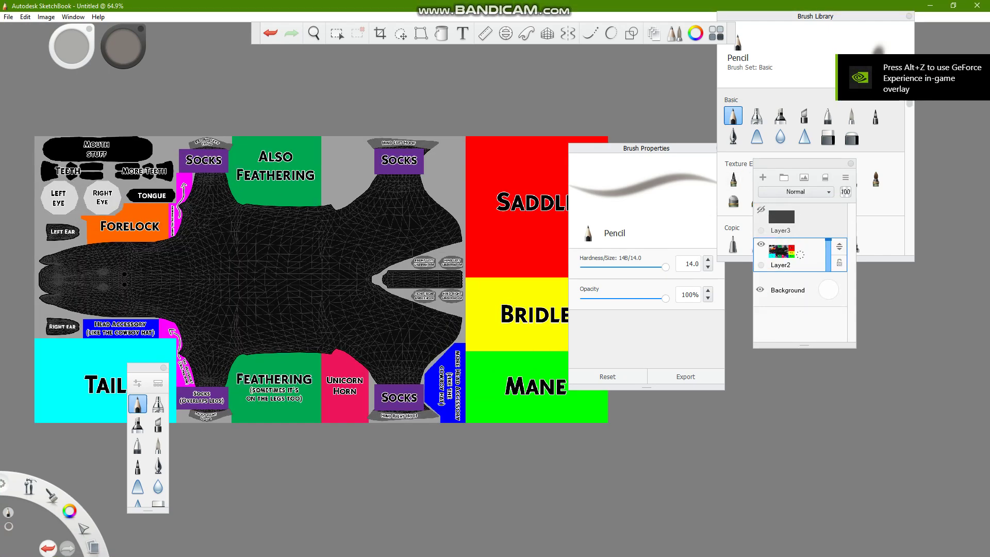
scroll(381, 251, down, 3)
scroll(456, 417, up, 2)
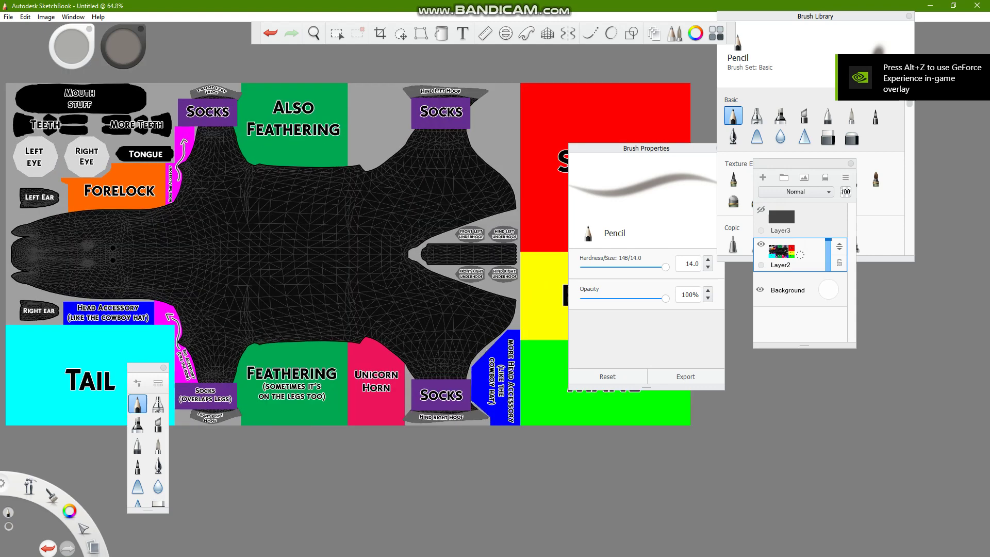
Turn on symmetry across the horizontal axis only and place its centre on the horse's midline at X 1027, Y 515
click(568, 34)
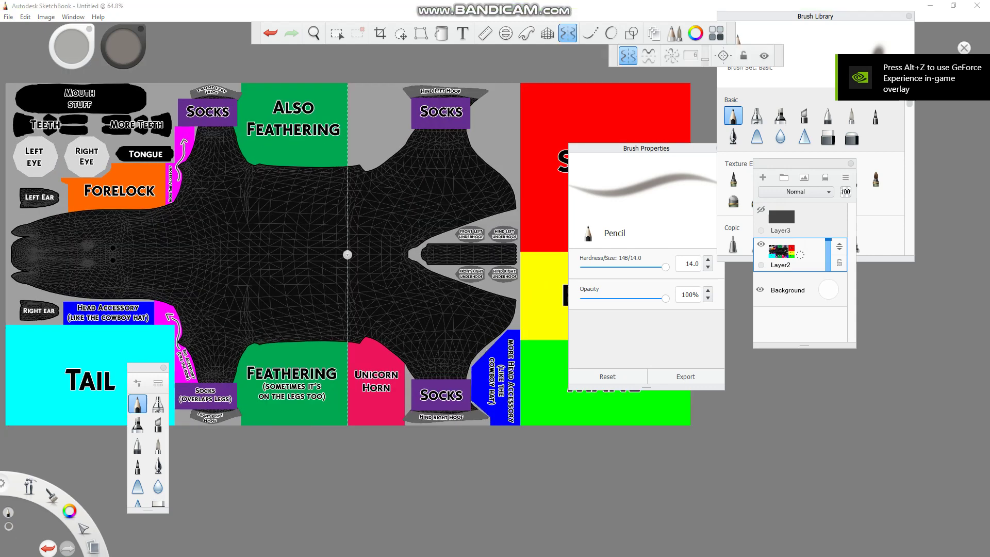
click(649, 56)
click(628, 55)
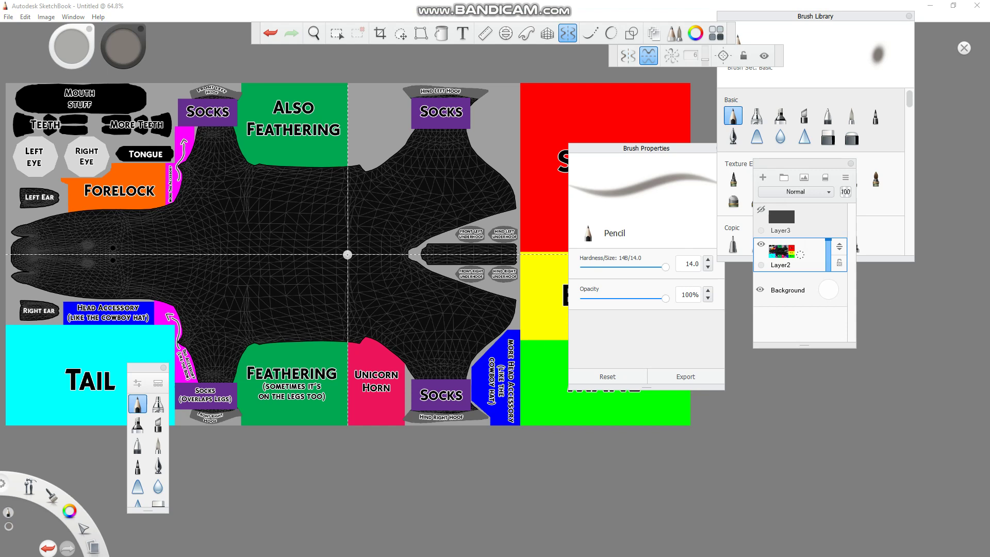
mouse_move(348, 254)
mouse_down()
mouse_move(348, 237)
mouse_move(348, 253)
mouse_up()
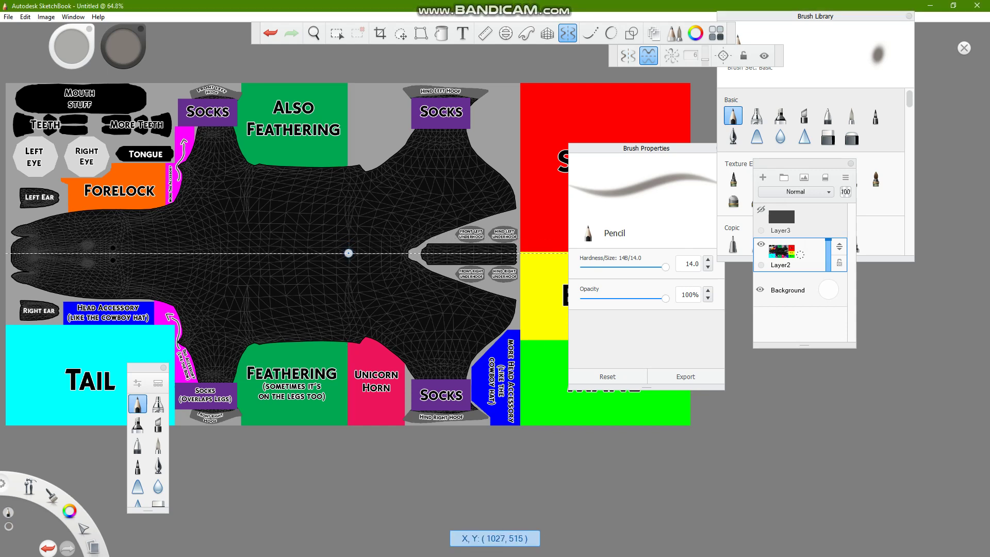
scroll(161, 282, down, 2)
scroll(23, 264, up, 2)
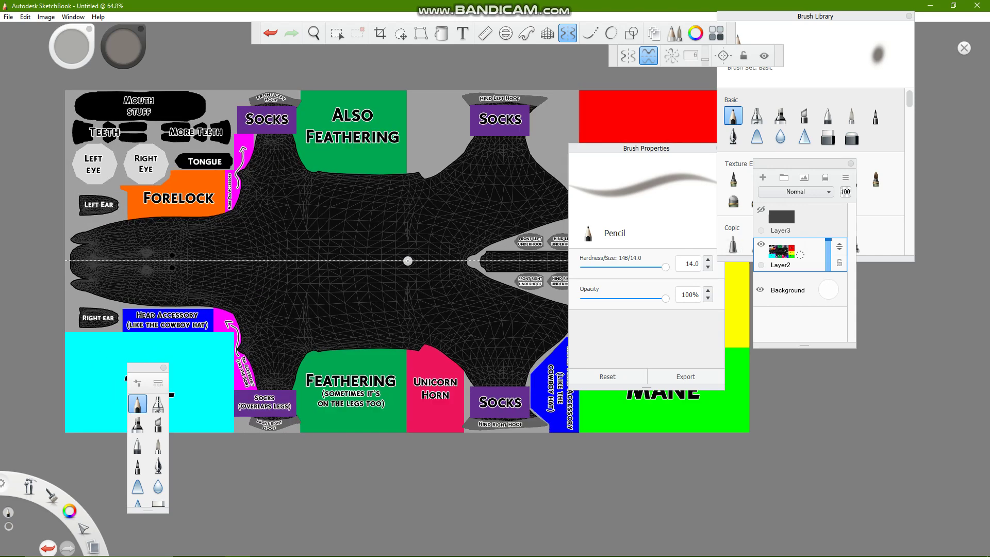
Choose the Basic set's Paintbrush and set the brush colour to white
click(851, 116)
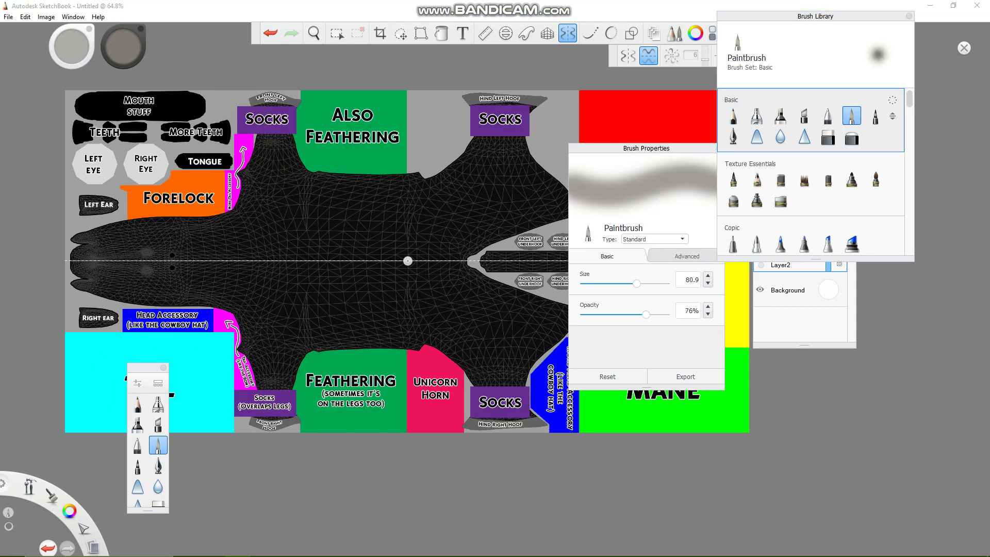
click(123, 46)
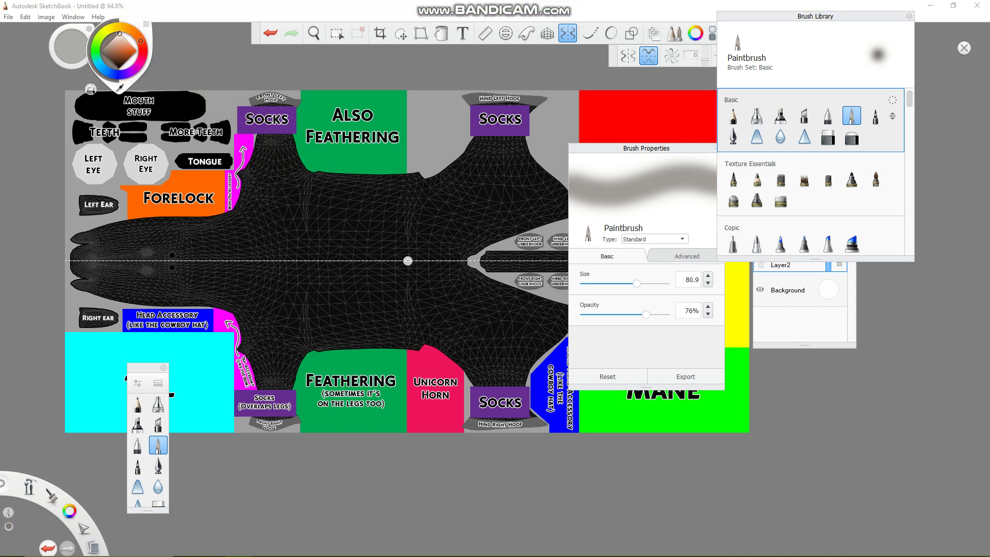
click(119, 34)
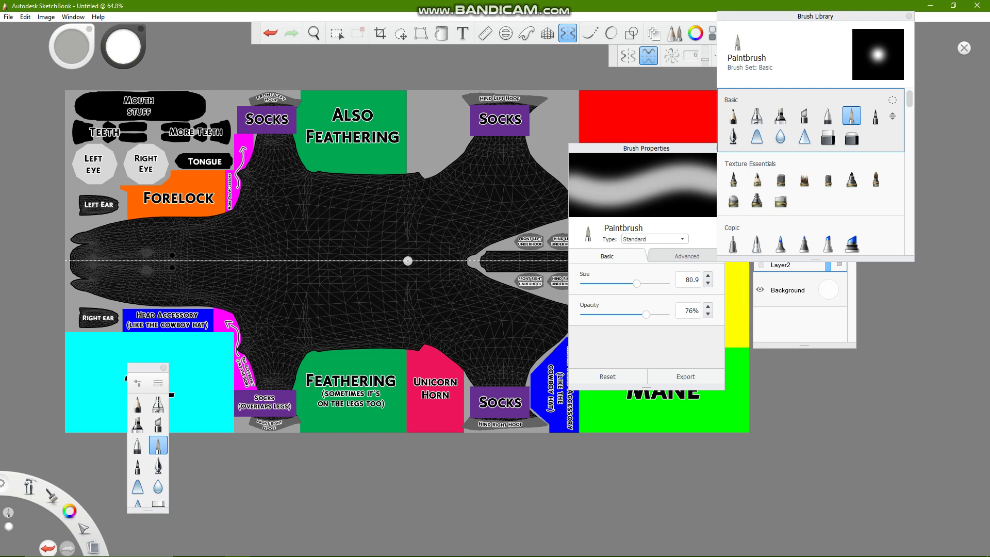
Add a new layer above Layer3 and paint a large soft white mirrored patch over the horse's back and flanks
click(799, 324)
click(799, 221)
click(762, 177)
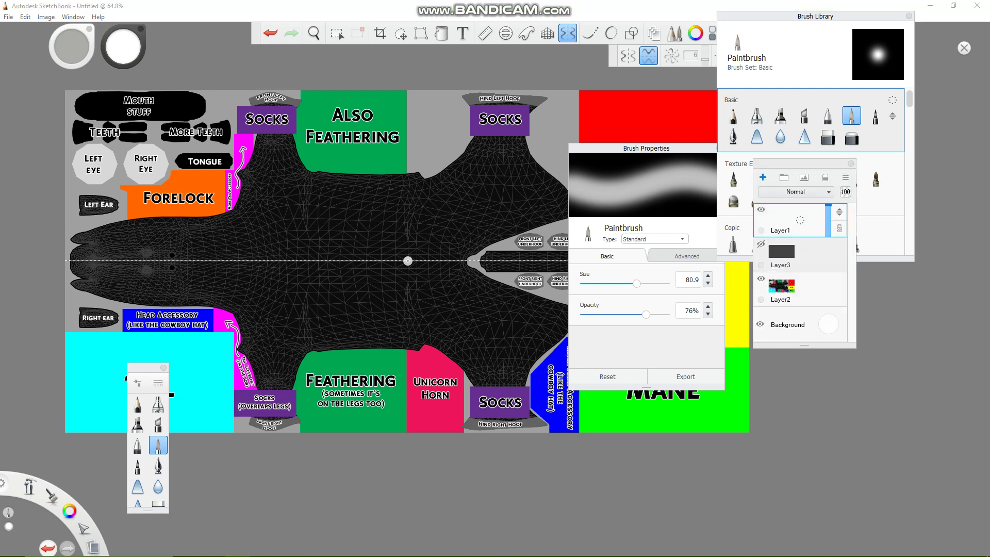
mouse_move(281, 226)
mouse_down()
mouse_move(320, 238)
mouse_move(412, 227)
mouse_move(438, 248)
mouse_move(464, 232)
mouse_move(273, 252)
mouse_move(438, 234)
mouse_move(386, 152)
mouse_move(329, 157)
mouse_move(421, 157)
mouse_move(441, 191)
mouse_up()
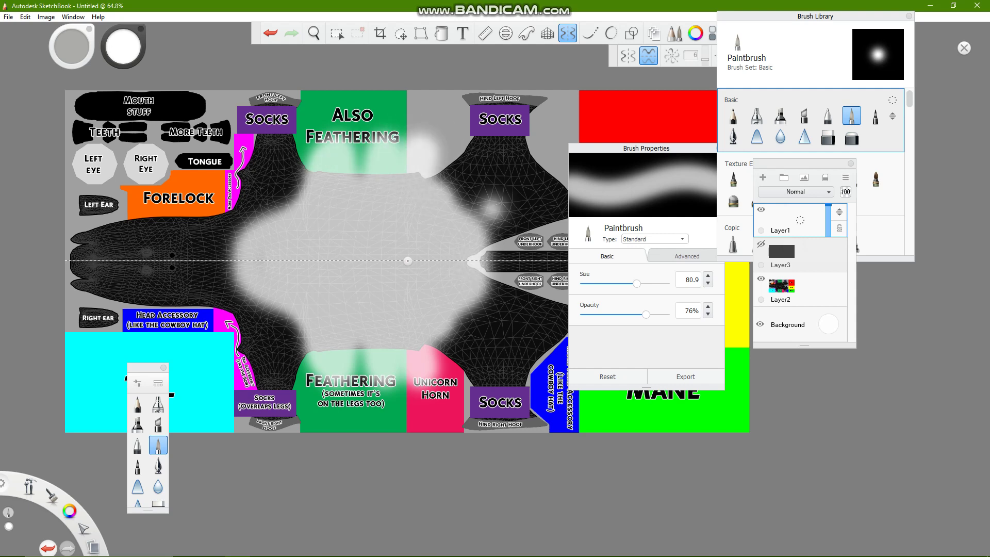
mouse_move(340, 255)
mouse_down()
mouse_move(384, 237)
mouse_move(385, 254)
mouse_move(420, 247)
mouse_move(322, 248)
mouse_up()
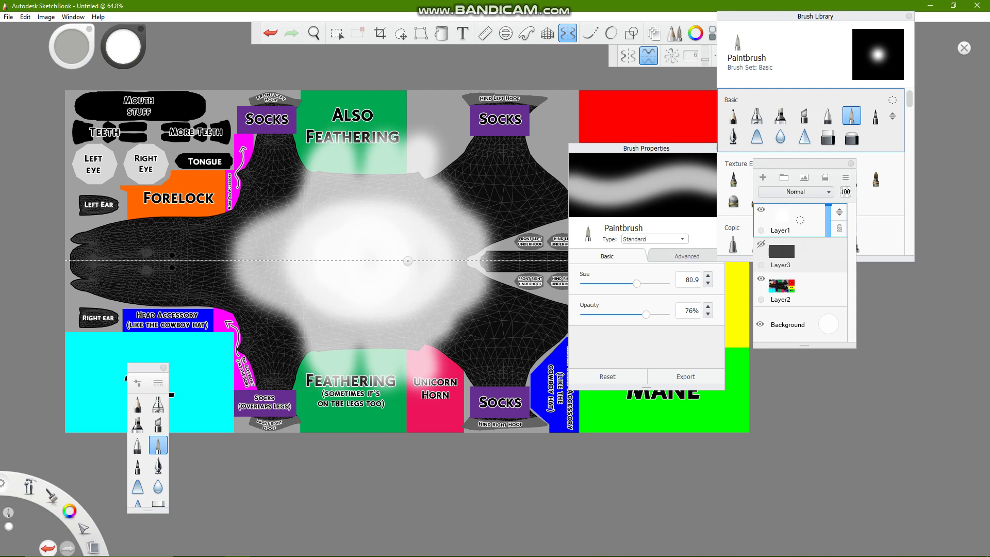
Show the black Layer3 behind the painted white marking and hide the UV map on Layer2
click(788, 254)
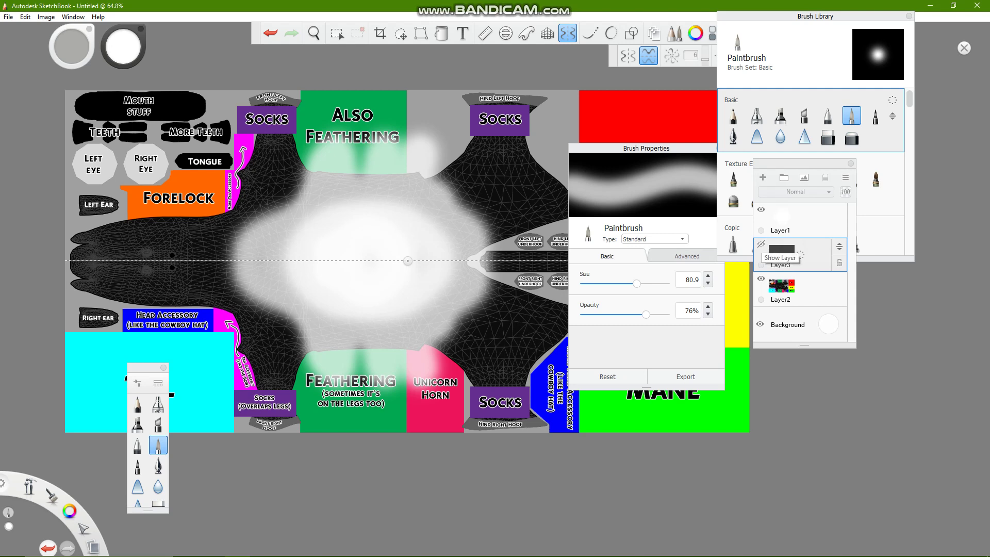
click(760, 244)
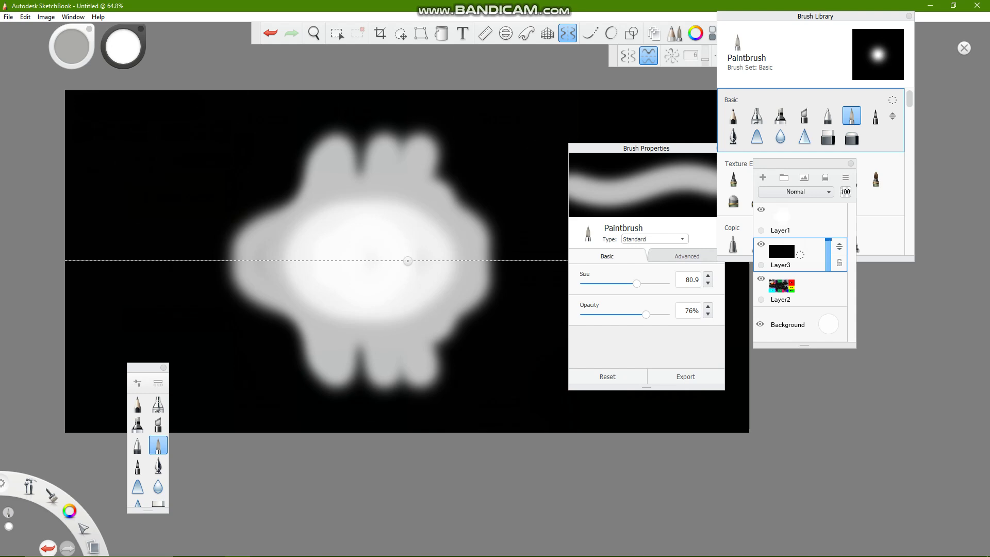
click(760, 278)
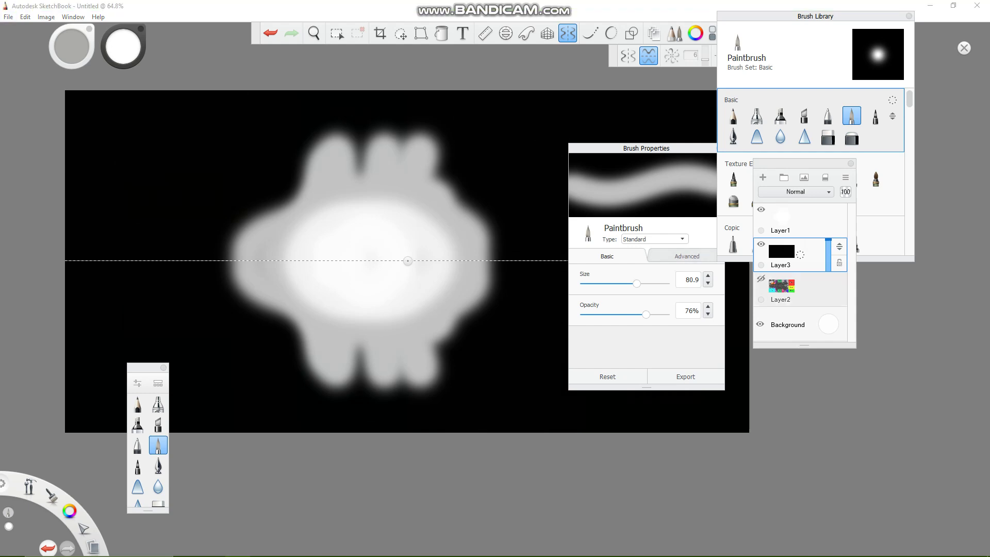
click(800, 290)
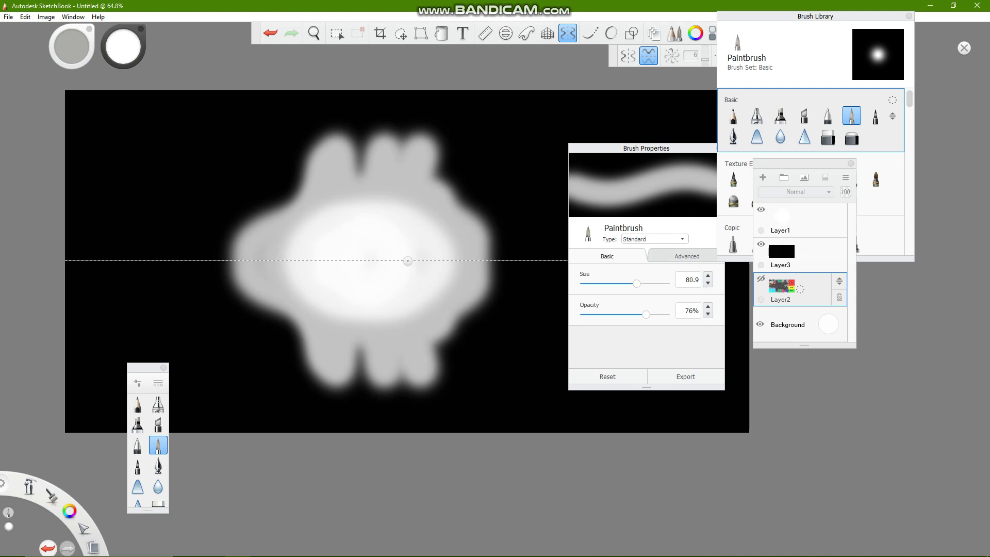
click(8, 17)
click(49, 101)
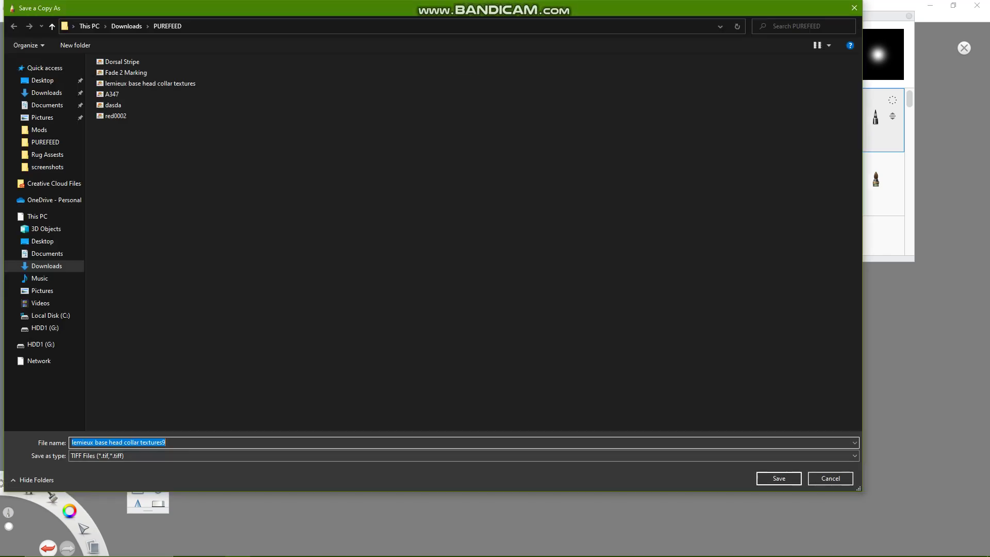
click(829, 478)
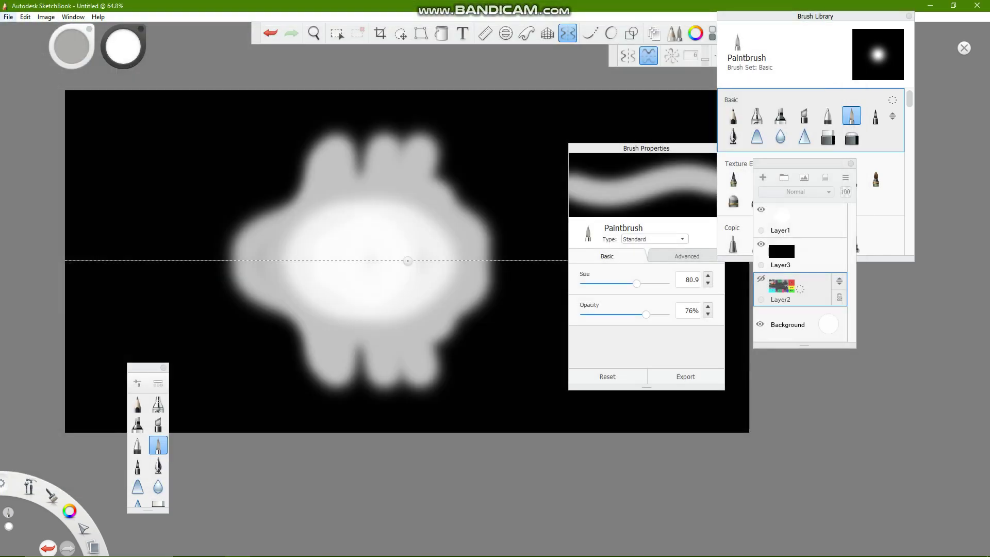
Save the marking texture to the Desktop as a PNG file named "bobther lbodsg"
click(8, 17)
click(38, 89)
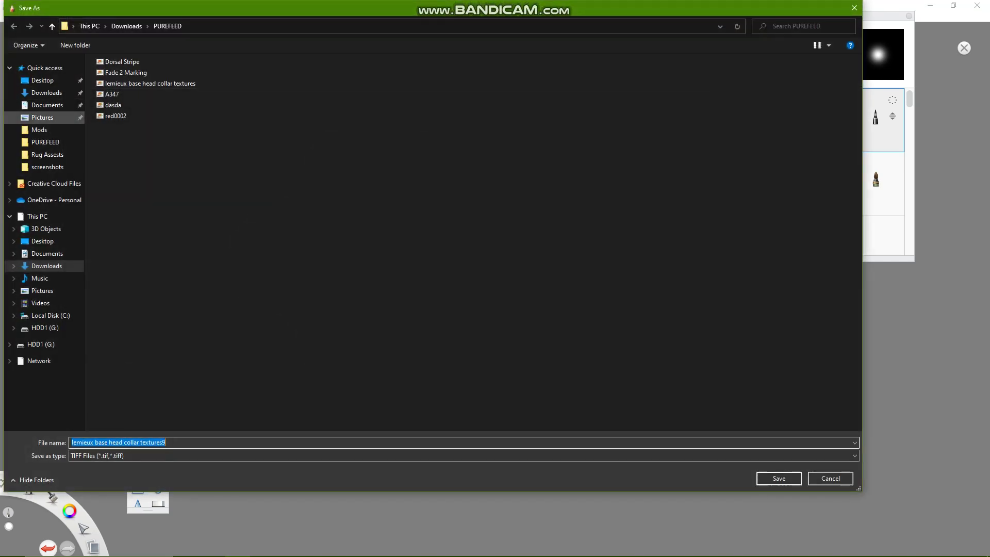
text(bob)
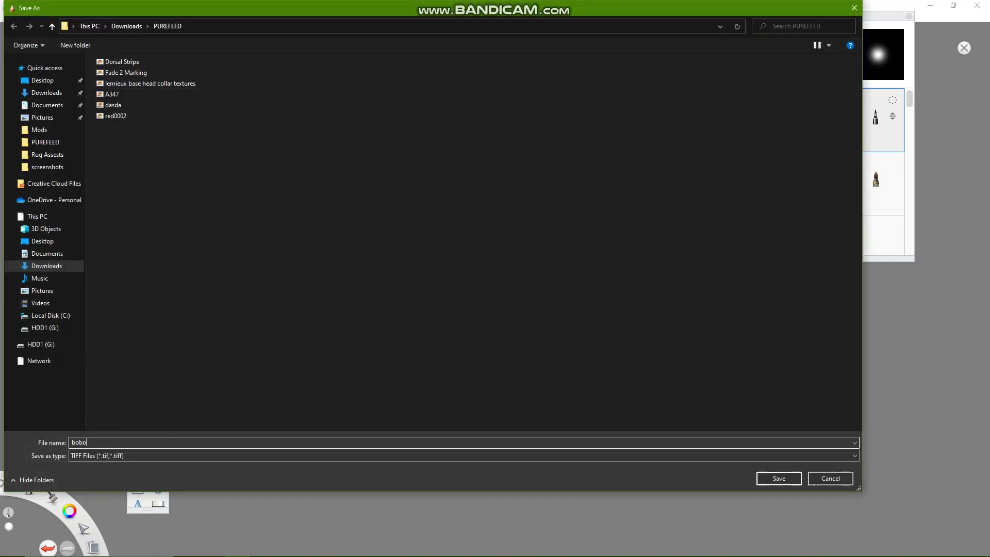
text(ther lbodsg)
click(46, 92)
click(43, 81)
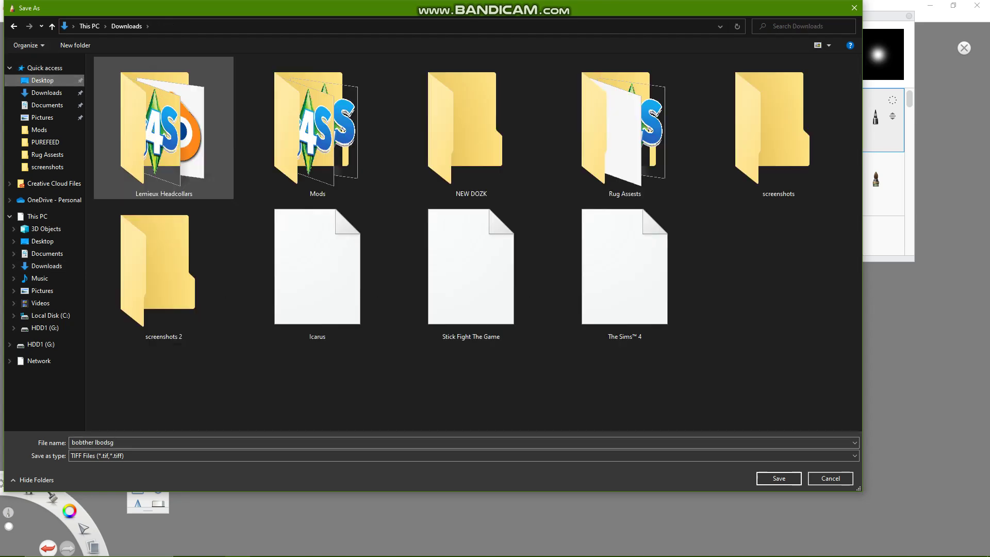
click(763, 456)
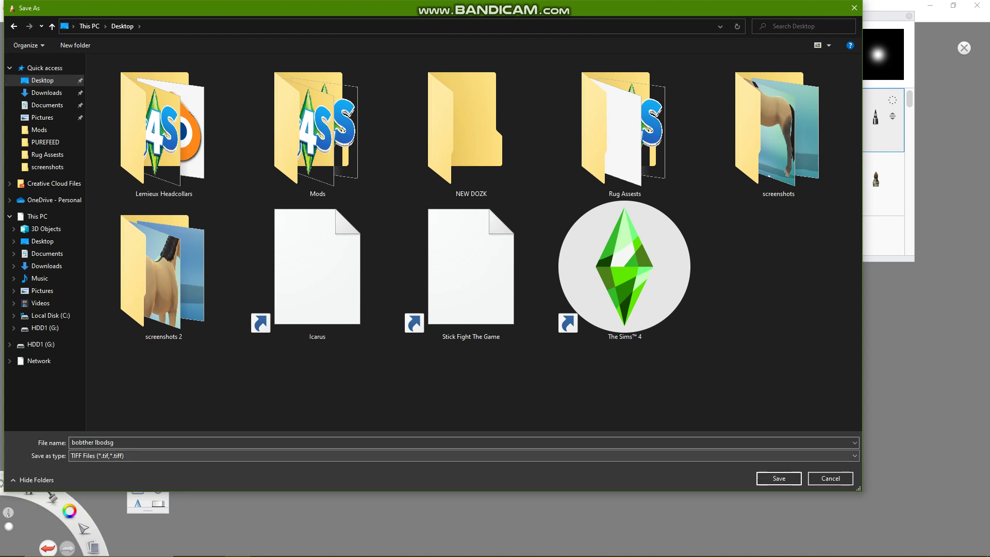
key(Return)
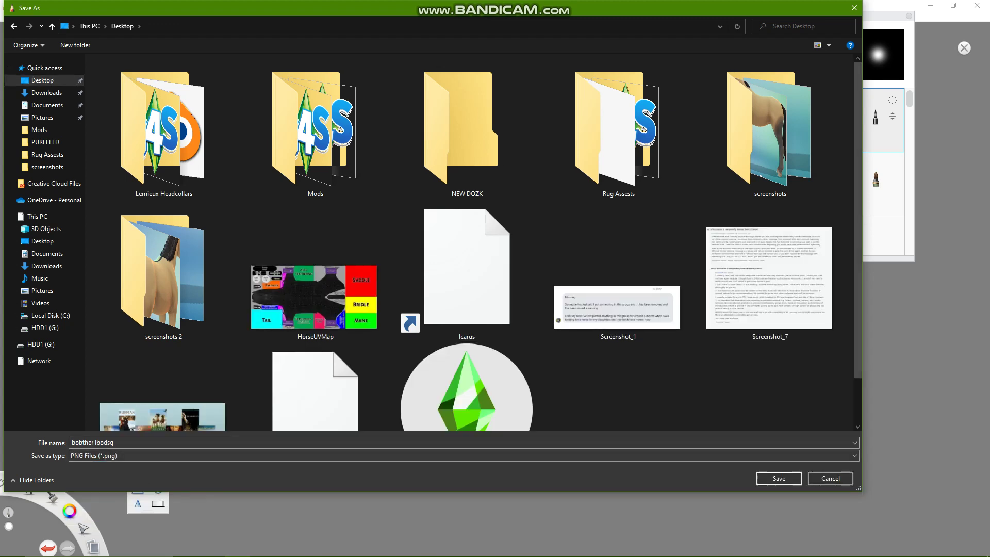
key(Return)
key(Return)
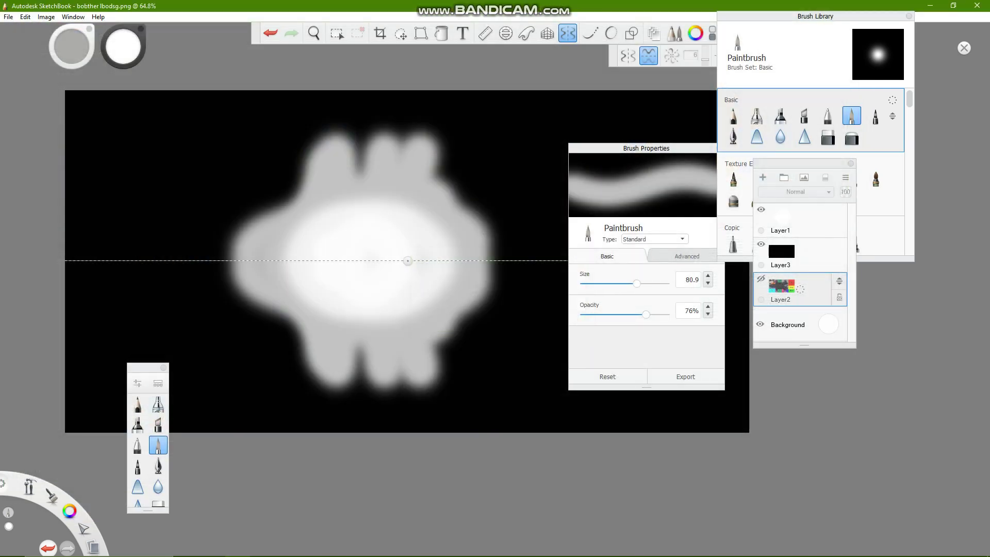
Minimize the painting program, close the Hash Generator and launch GIMP
click(929, 5)
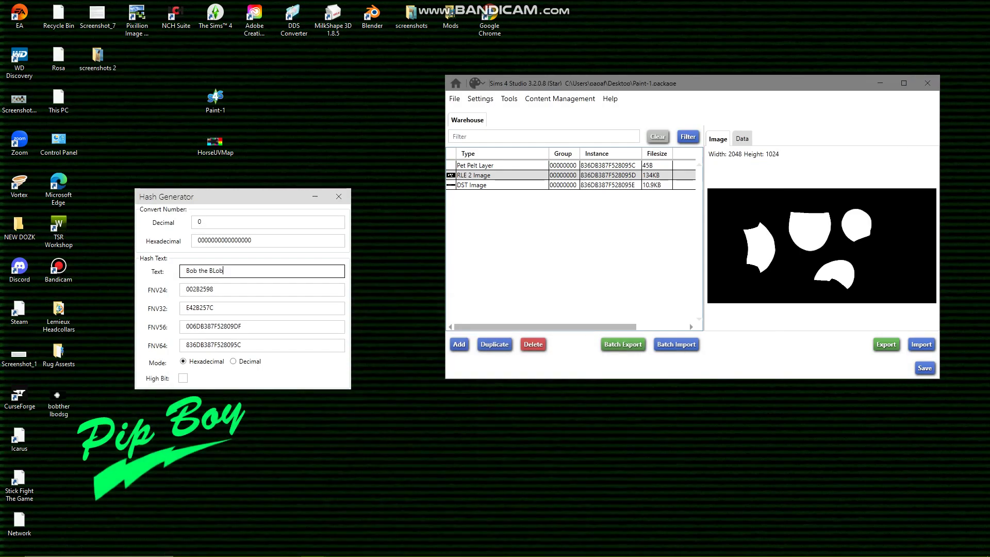
click(339, 196)
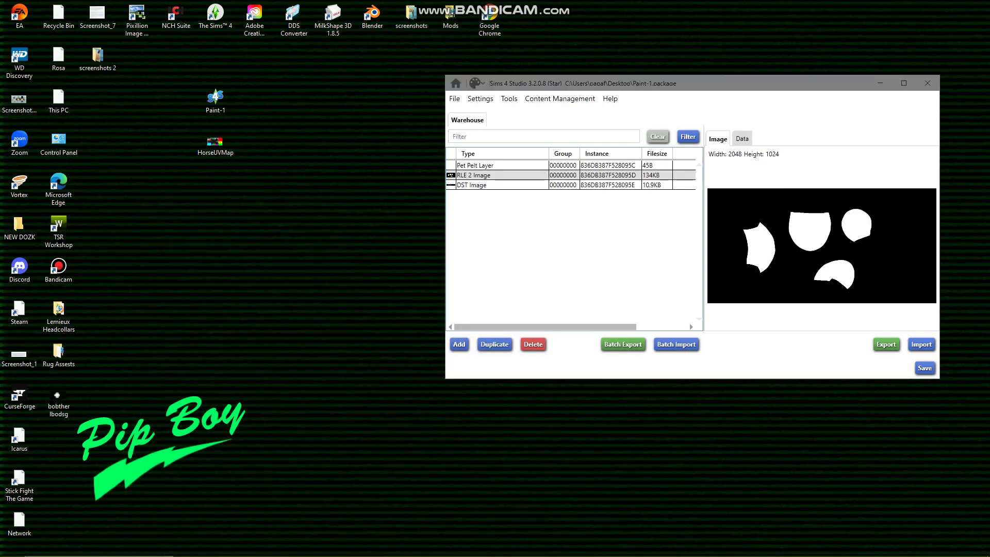
click(98, 547)
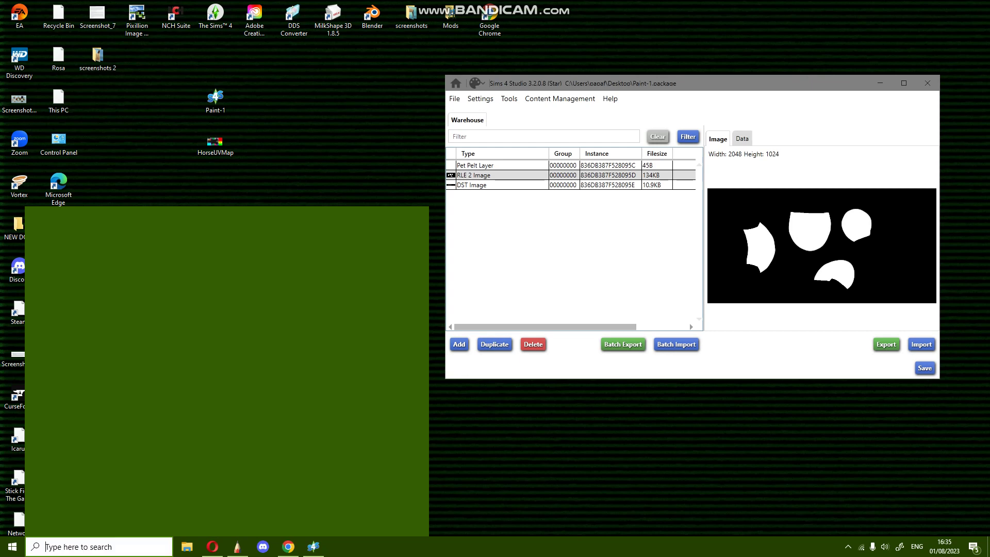
text(gimp)
key(Return)
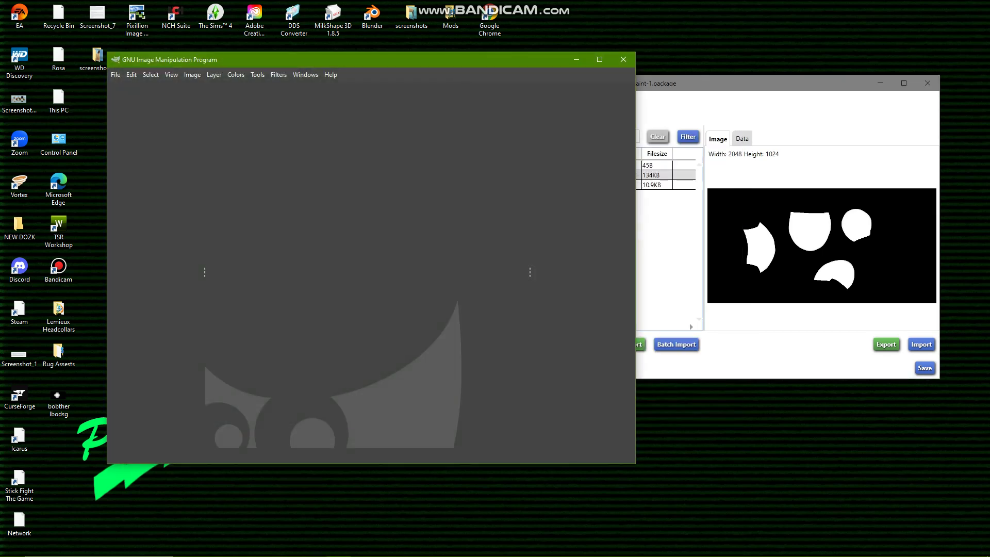
Open bobther lbodsg.png from the Desktop in GIMP
click(116, 75)
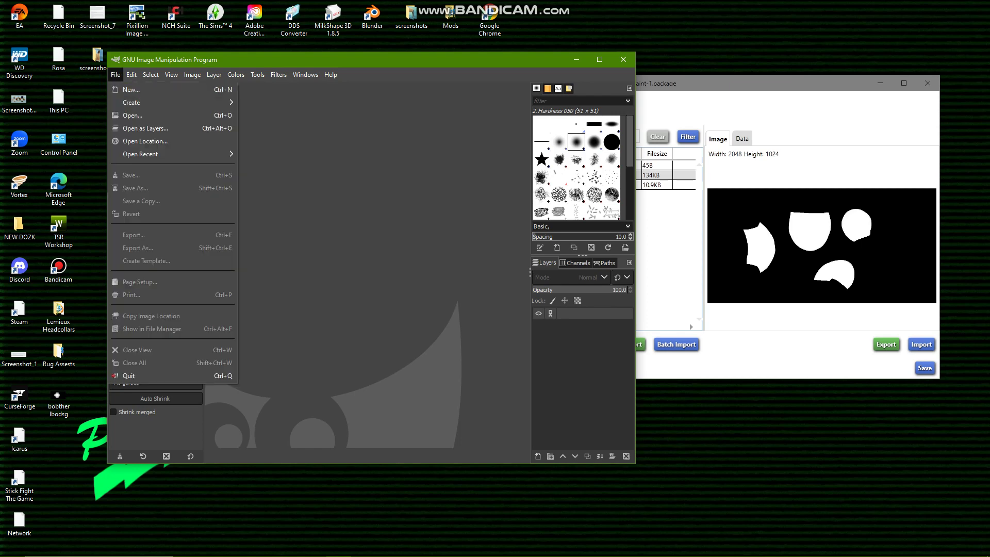
click(132, 115)
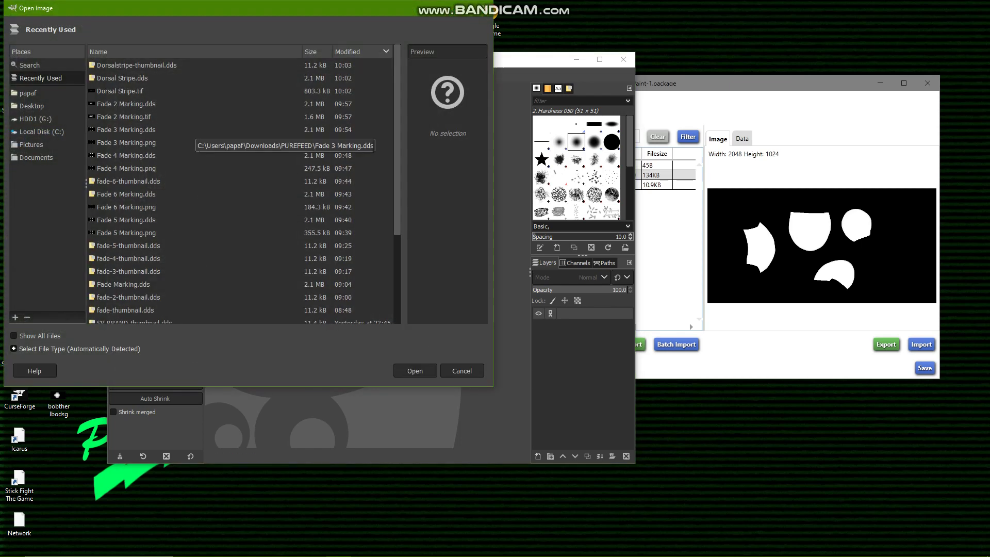
click(31, 105)
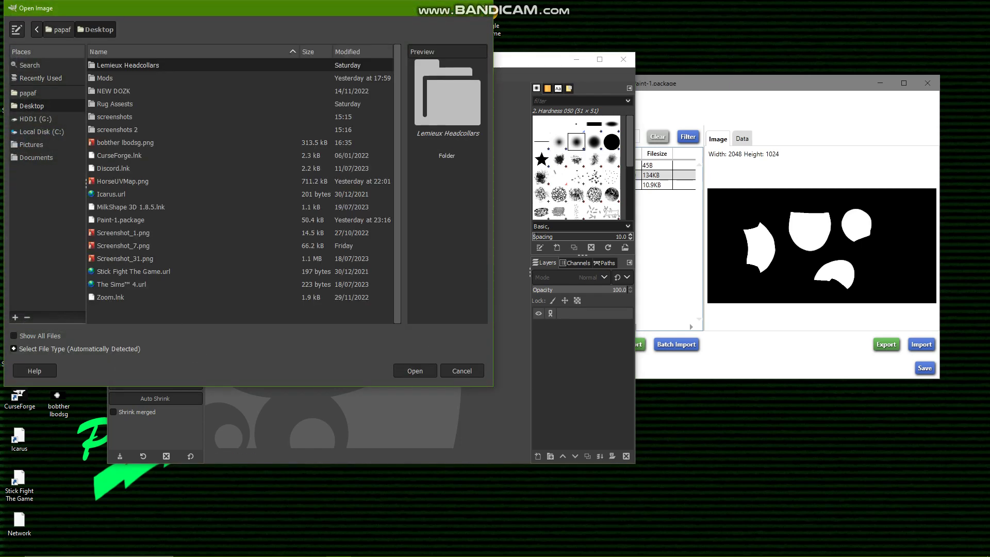
double_click(125, 143)
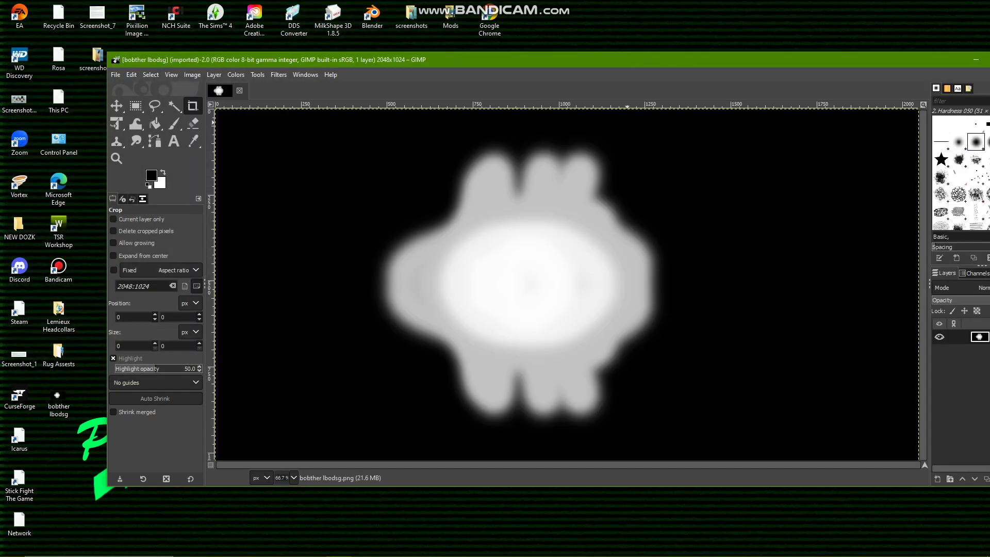
Start exporting the image to the Desktop as bobther lbodsg.dds with the DDS image file type
click(115, 75)
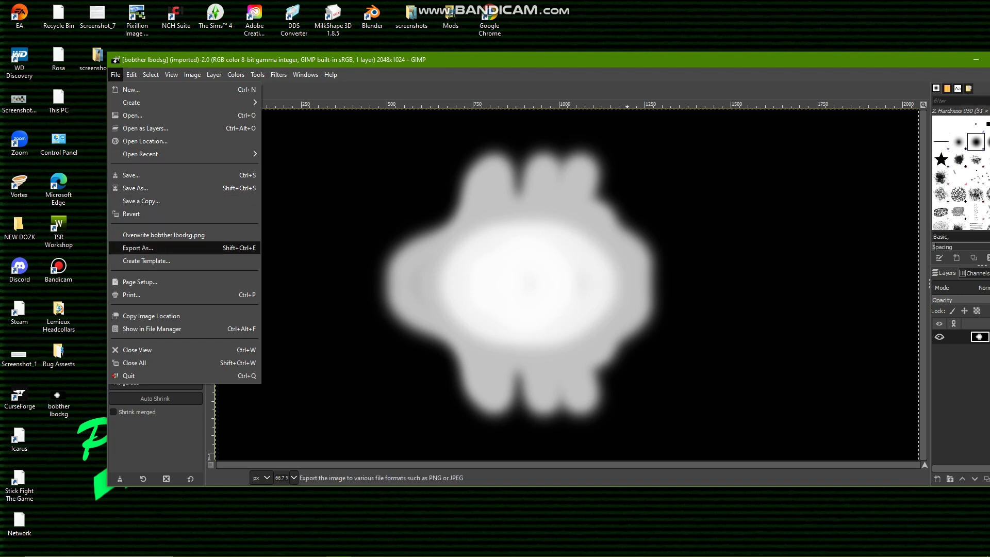
click(138, 248)
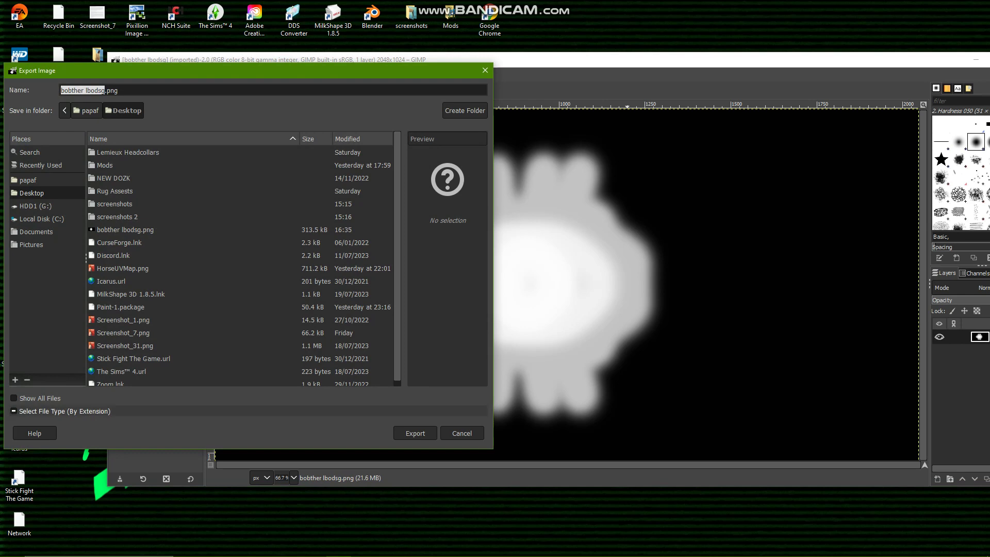
click(64, 411)
scroll(245, 367, down, 5)
scroll(244, 367, up, 1)
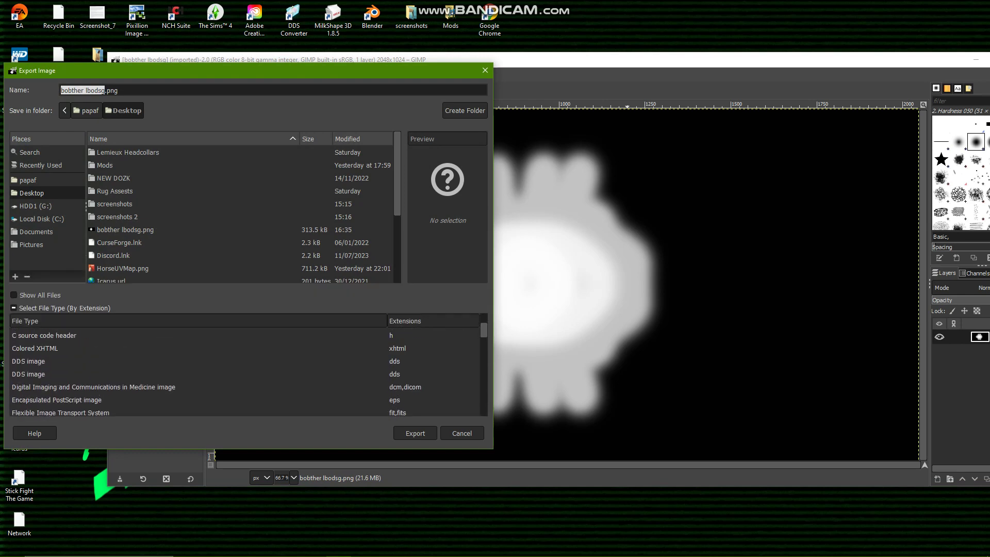
click(57, 361)
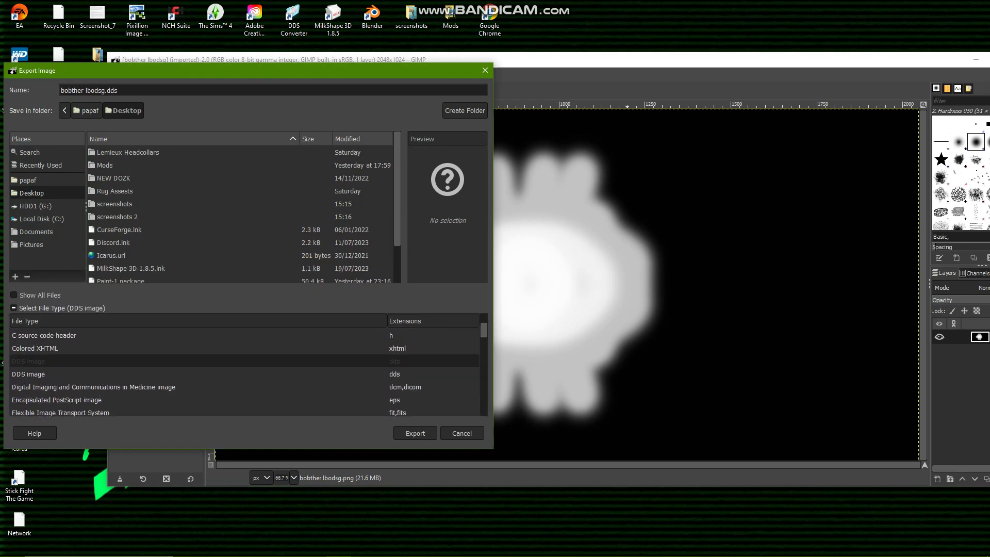
click(415, 433)
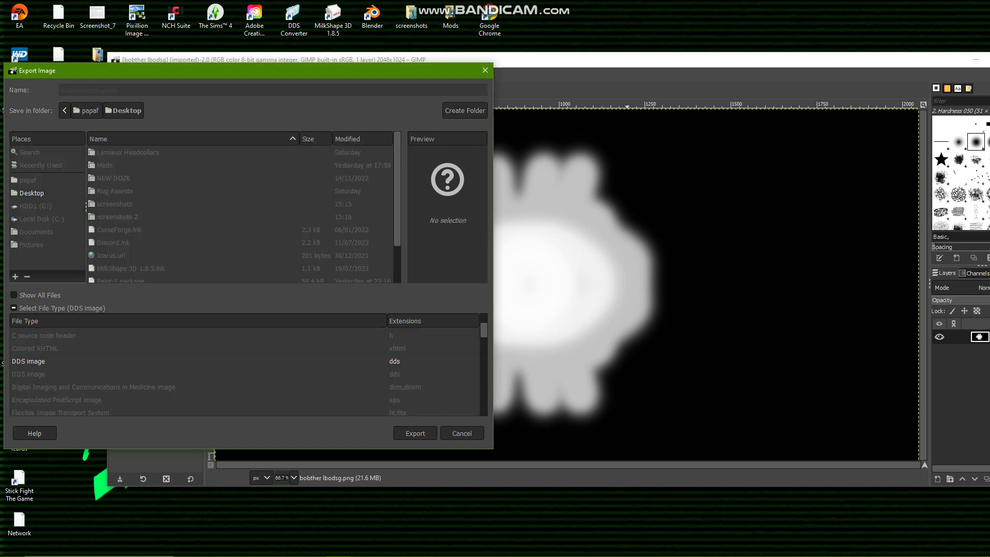
Set the DDS format to L8 and complete the export
drag(227, 141, 407, 148)
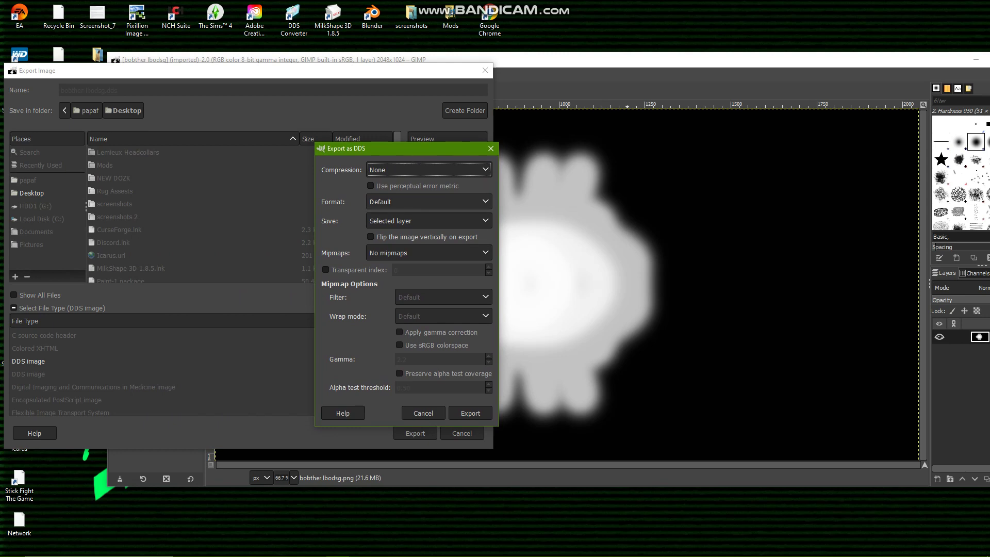
click(428, 202)
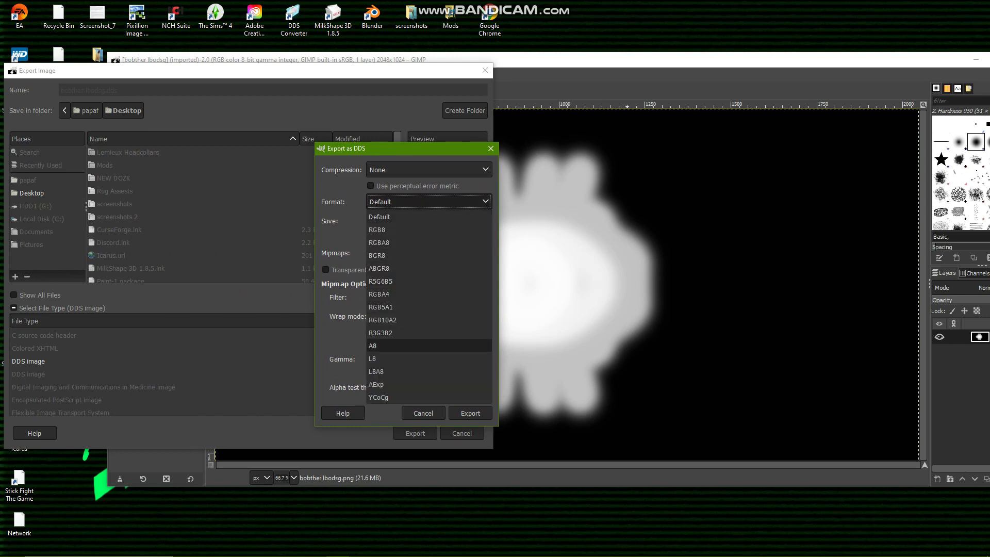
click(378, 358)
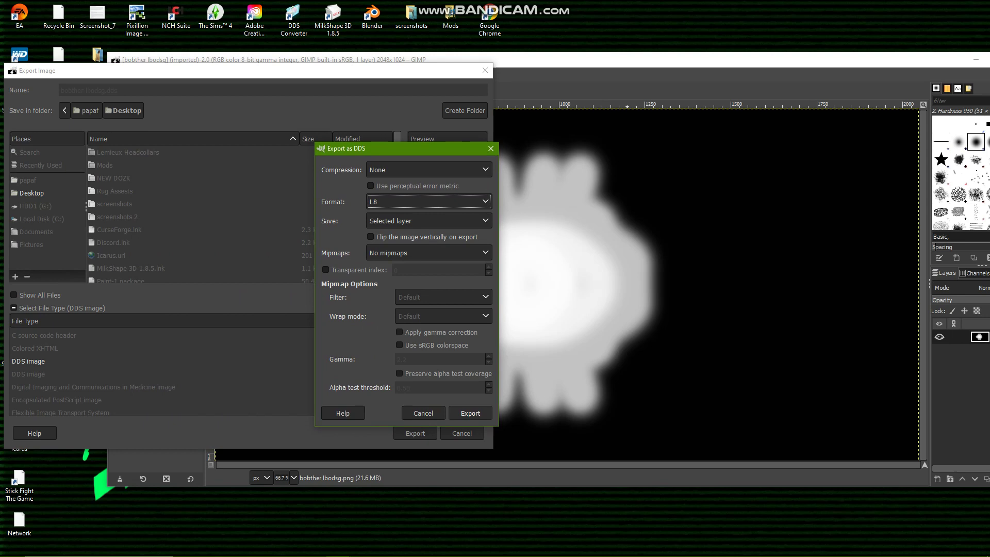
click(470, 413)
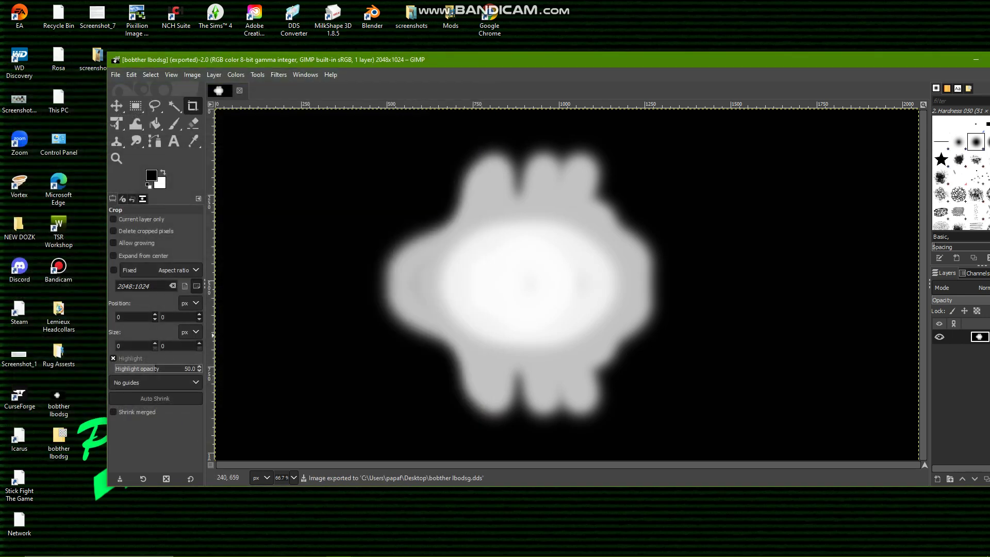
Switch to Sims 4 Studio and import the bobther lbodsg DDS from the Desktop into the Paint-1 package's RLE 2 Image
key(super+Down)
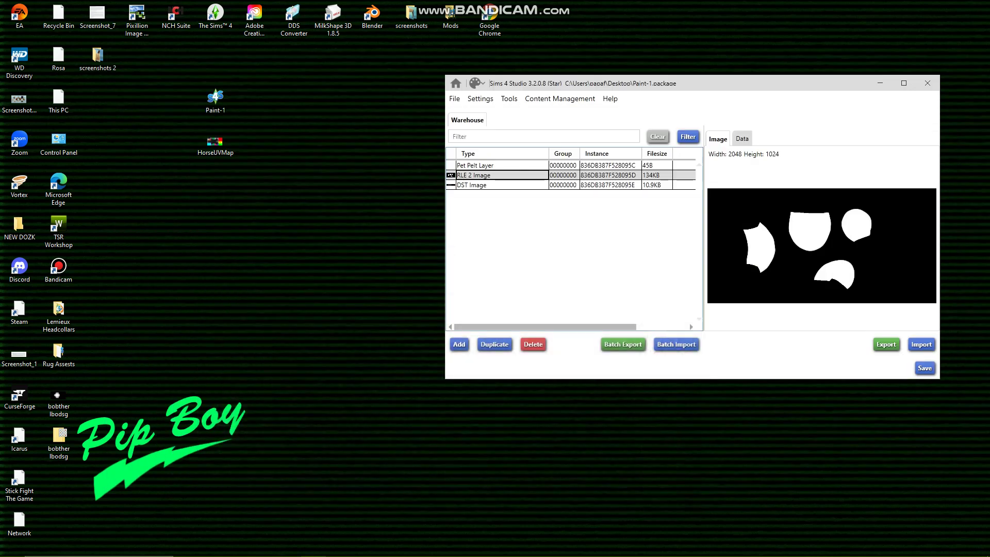
drag(58, 440, 216, 356)
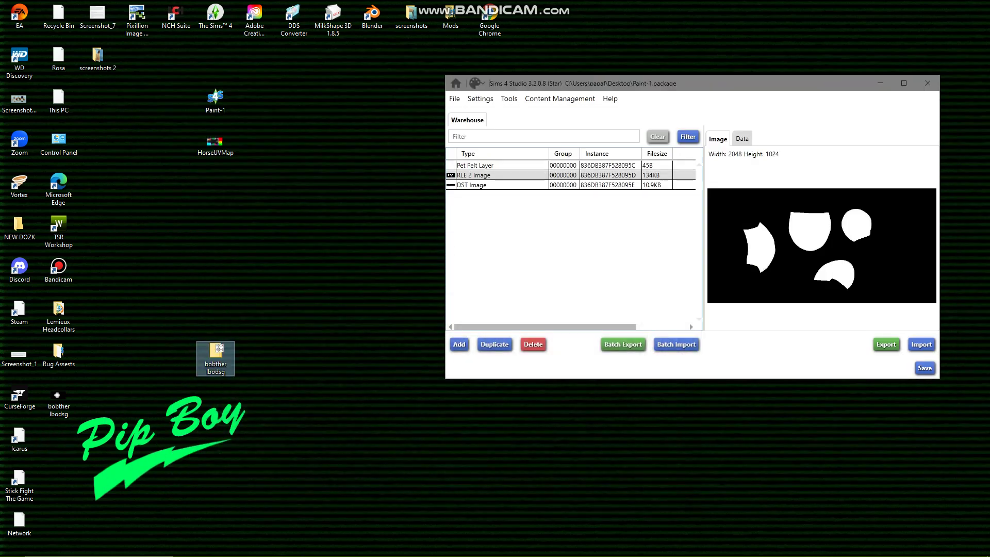
click(921, 345)
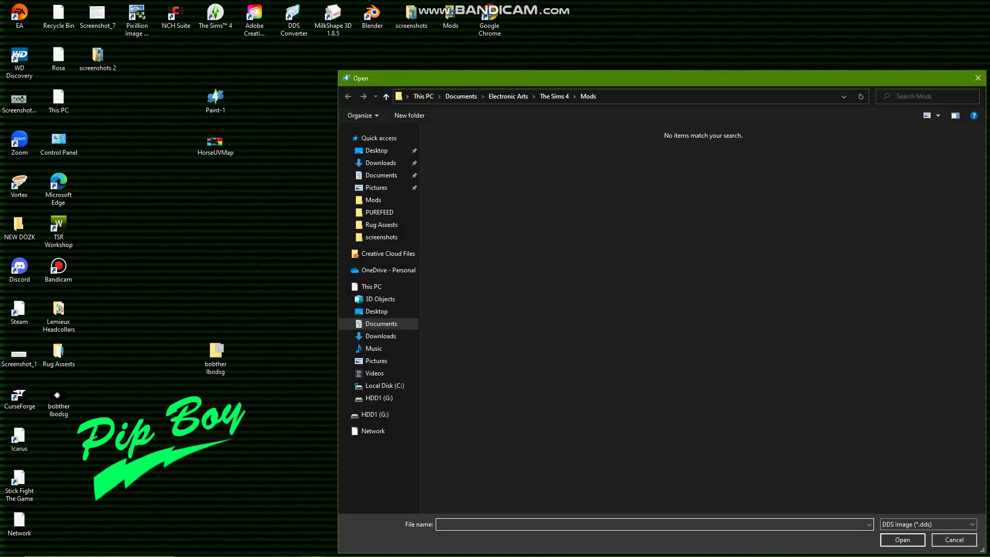
click(377, 150)
scroll(588, 278, down, 3)
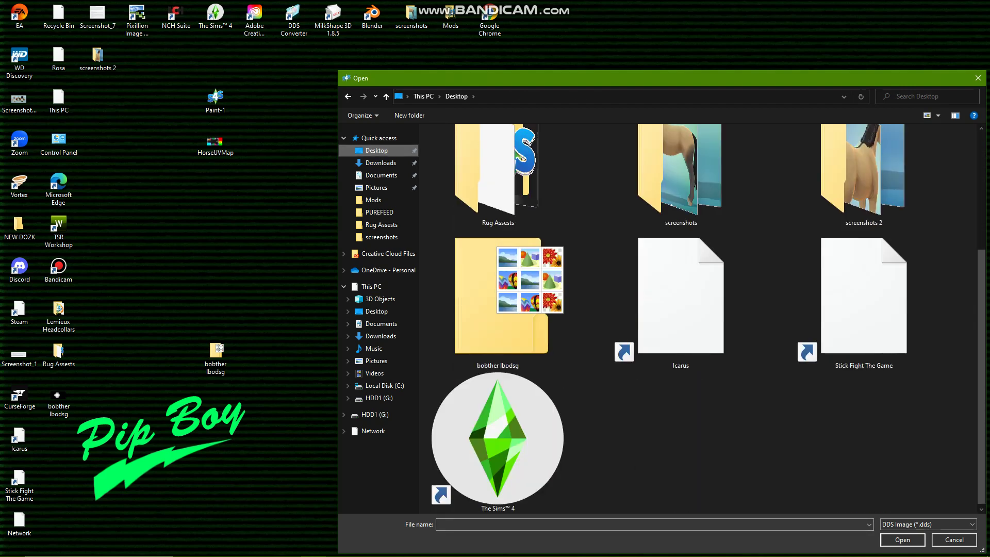
double_click(501, 299)
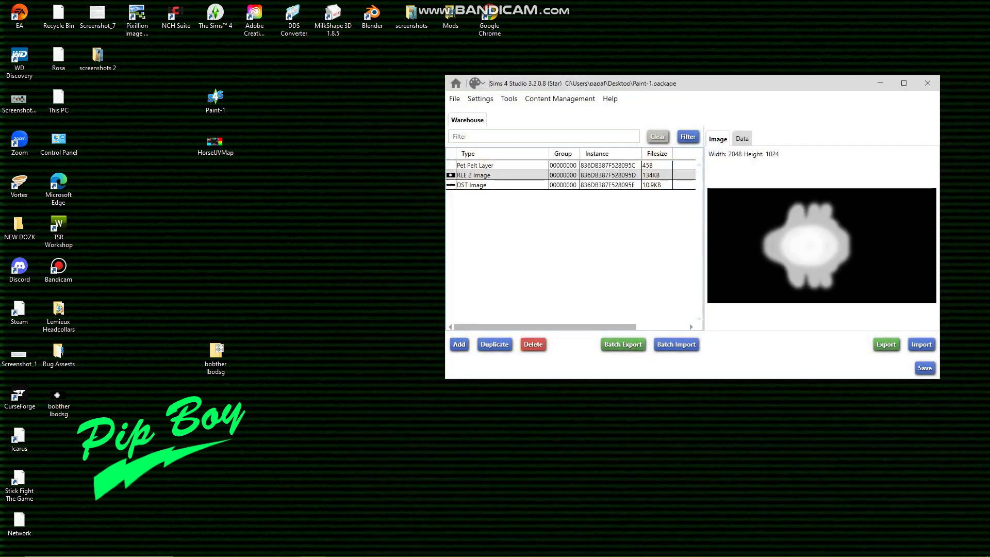
drag(722, 83, 595, 81)
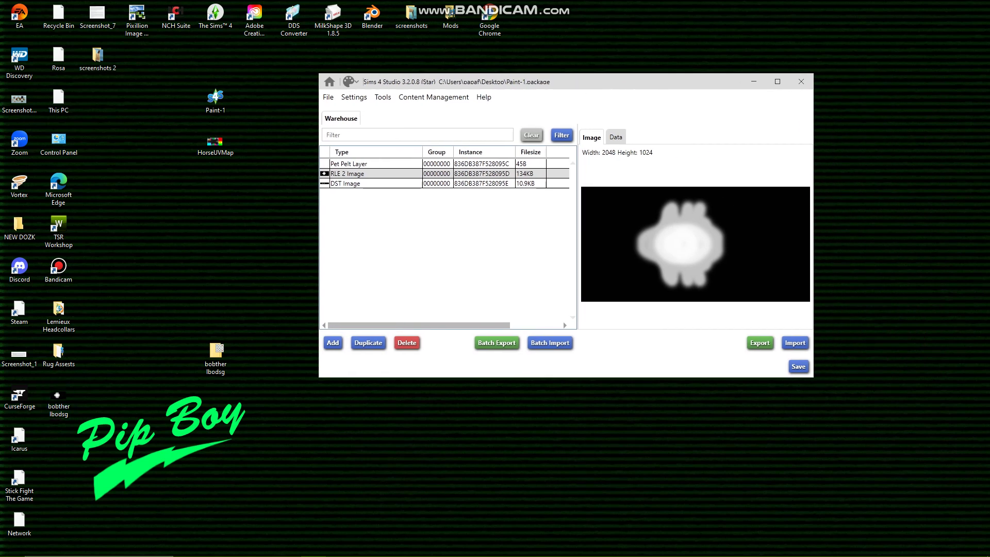
Export the Paint-1 package's DST Image thumbnail to the Desktop as a PNG named bobtheblob
click(351, 183)
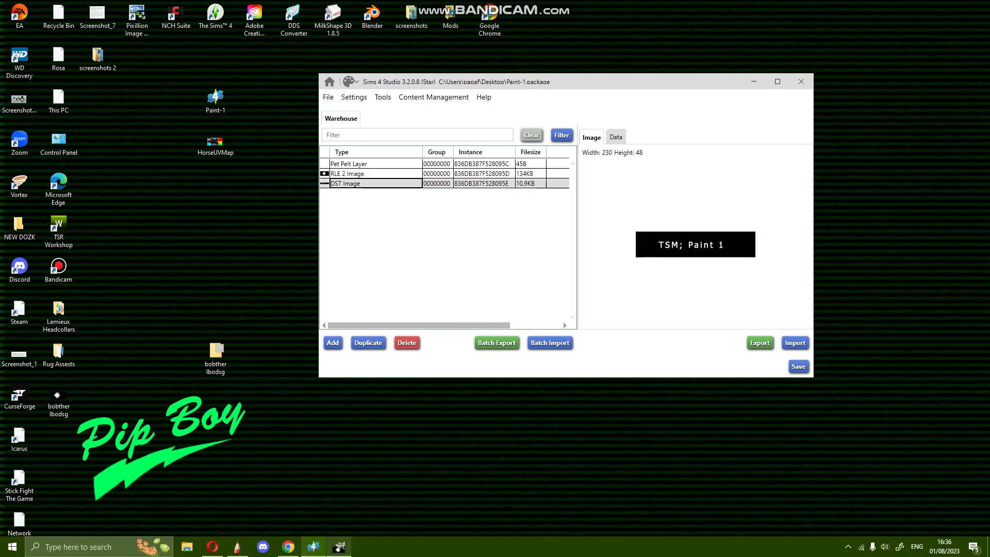
mouse_move(339, 547)
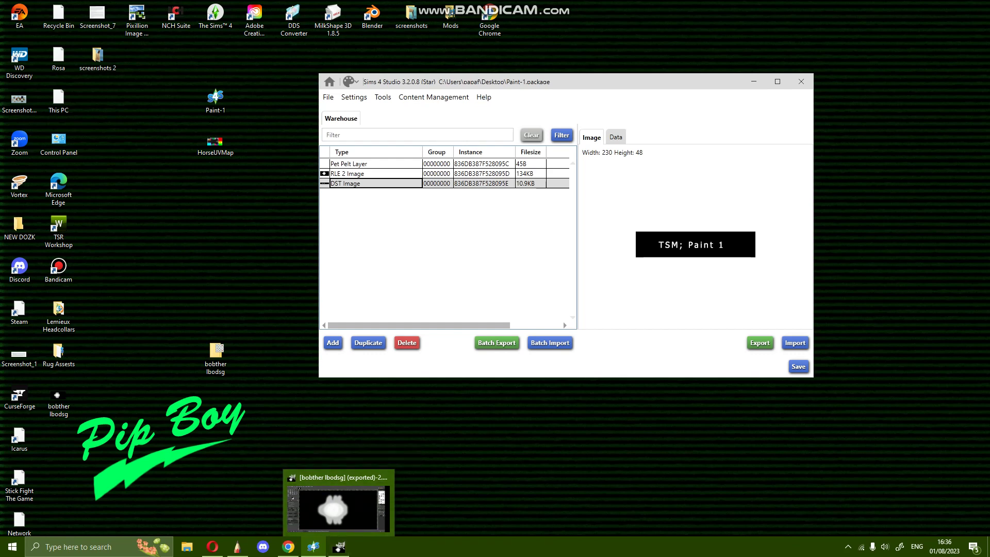
click(760, 342)
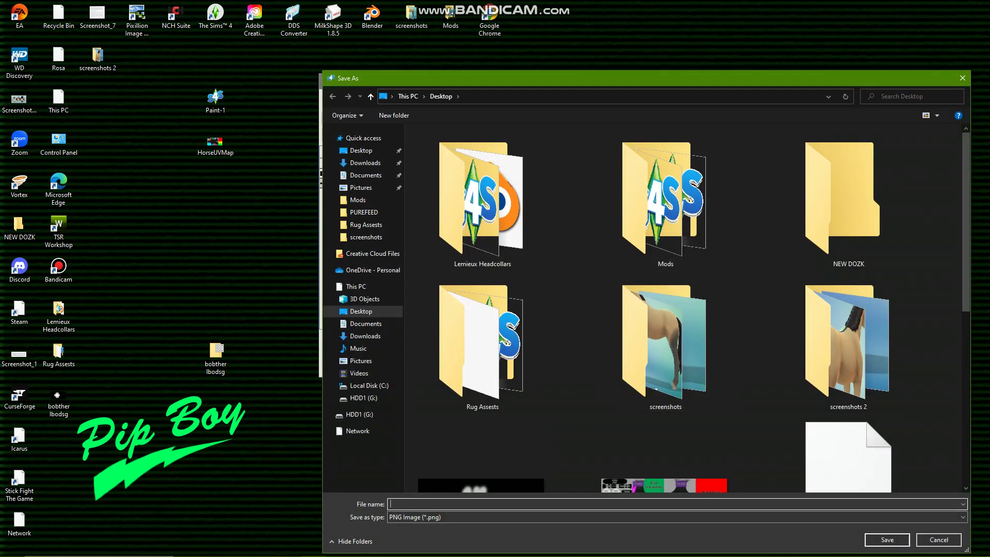
text(bobtheblob)
key(Return)
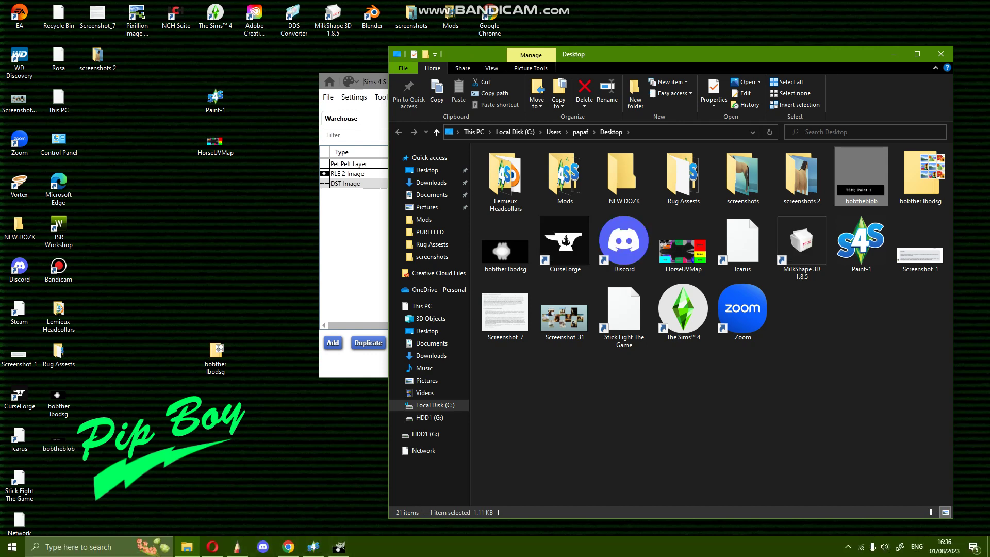
Switch to GIMP and open bobtheblob.png from the Desktop
click(340, 547)
click(116, 75)
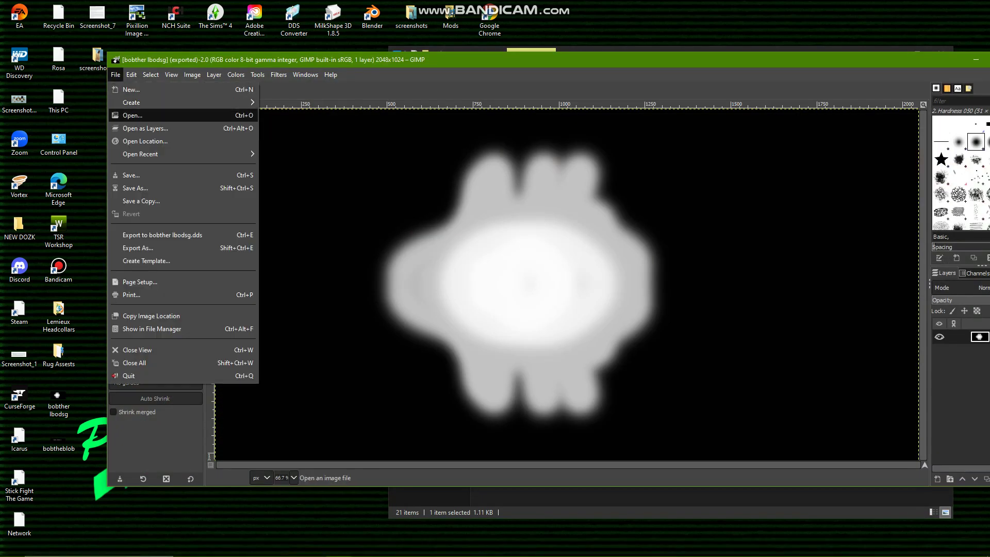
click(132, 115)
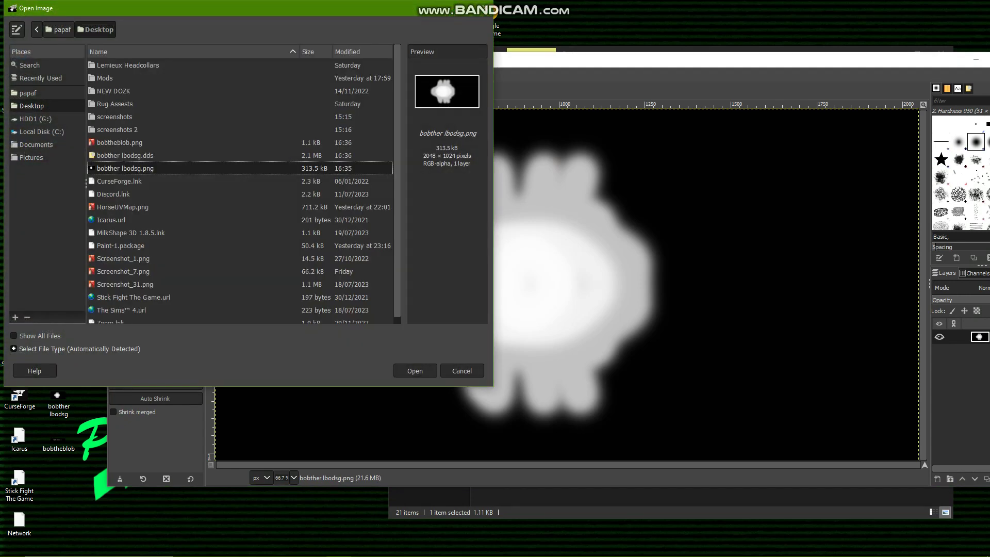
double_click(119, 142)
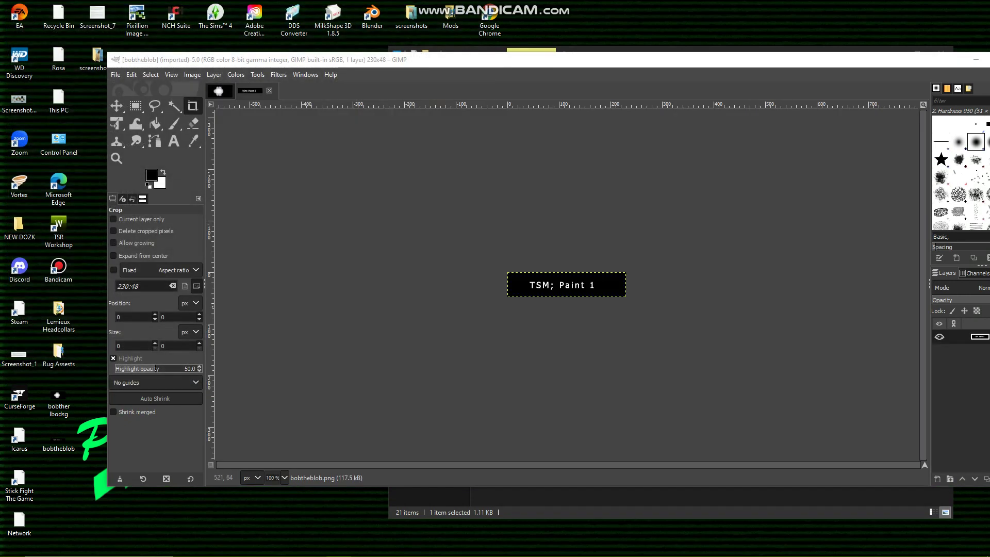
Paint over the thumbnail's text in black with the Paintbrush and brush a broad white patch across its middle
click(174, 124)
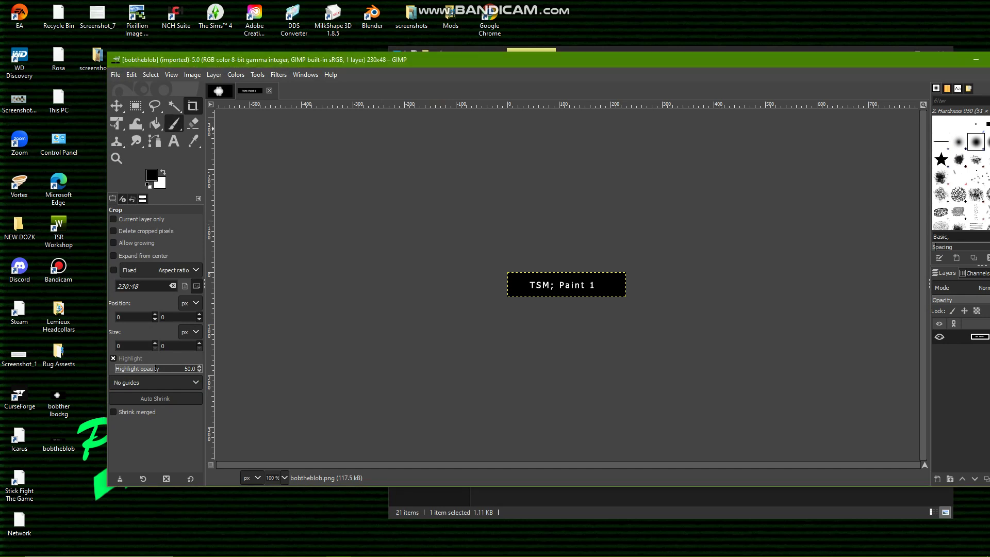
mouse_move(478, 285)
mouse_down()
mouse_move(556, 281)
mouse_move(486, 296)
mouse_up()
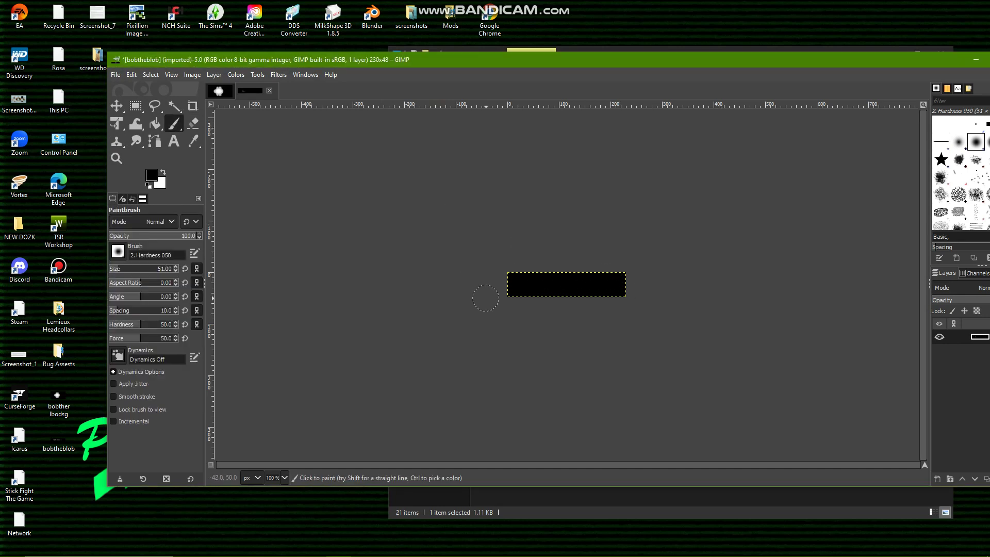
key(x)
mouse_move(549, 280)
mouse_down()
mouse_move(566, 298)
mouse_move(575, 283)
mouse_move(521, 284)
mouse_move(574, 266)
mouse_move(578, 233)
mouse_up()
Export the thumbnail to the Desktop as bobtheblob.dds, a DDS image in L8 format with no compression
click(116, 74)
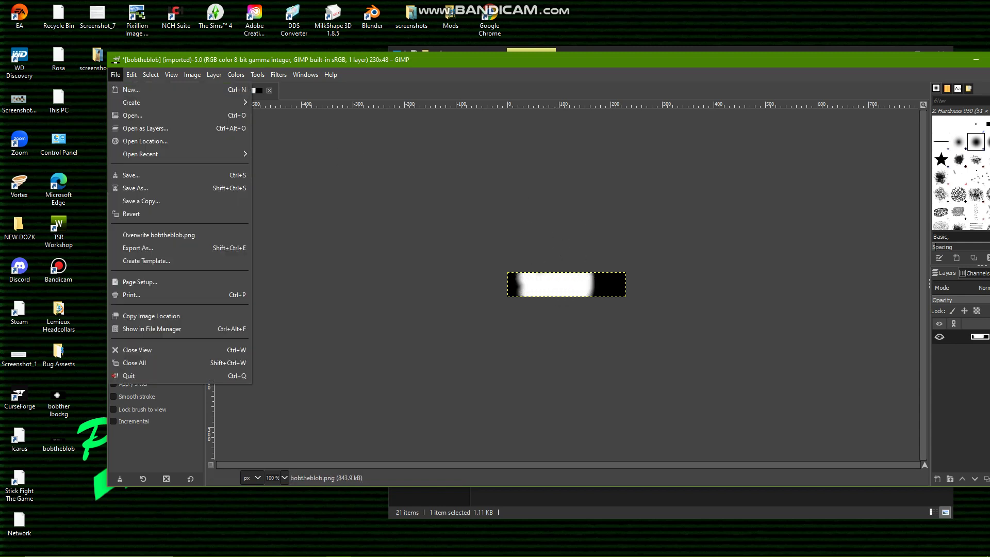
click(137, 248)
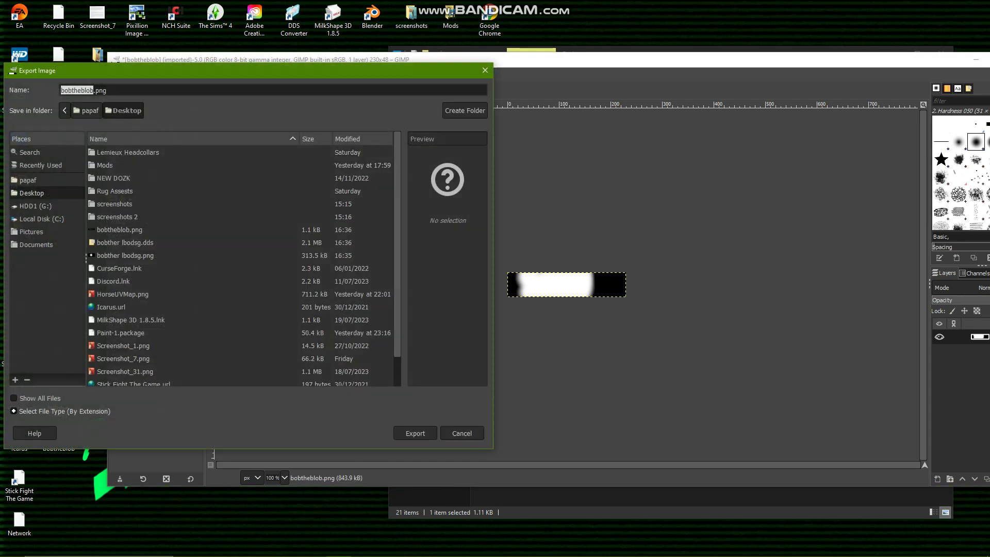
click(62, 411)
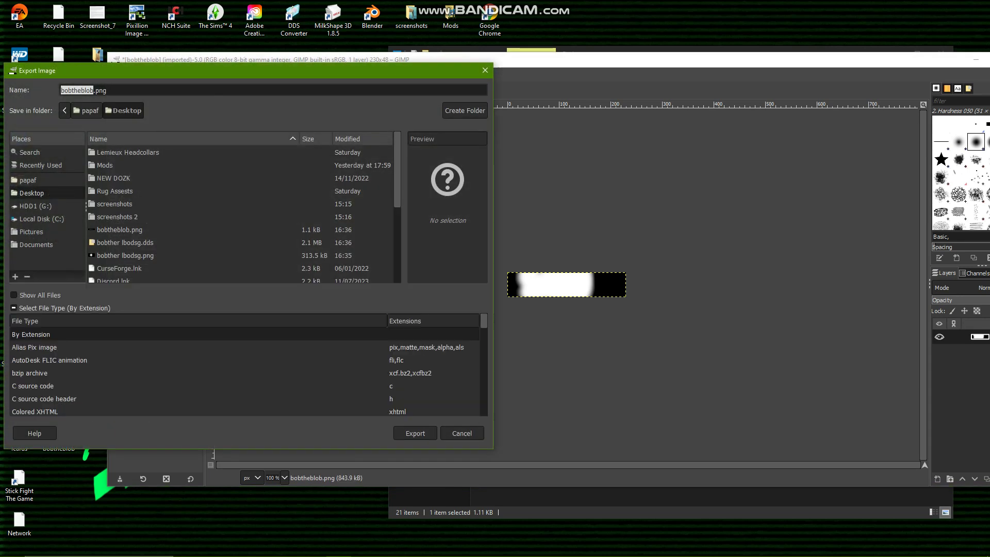
scroll(245, 374, down, 3)
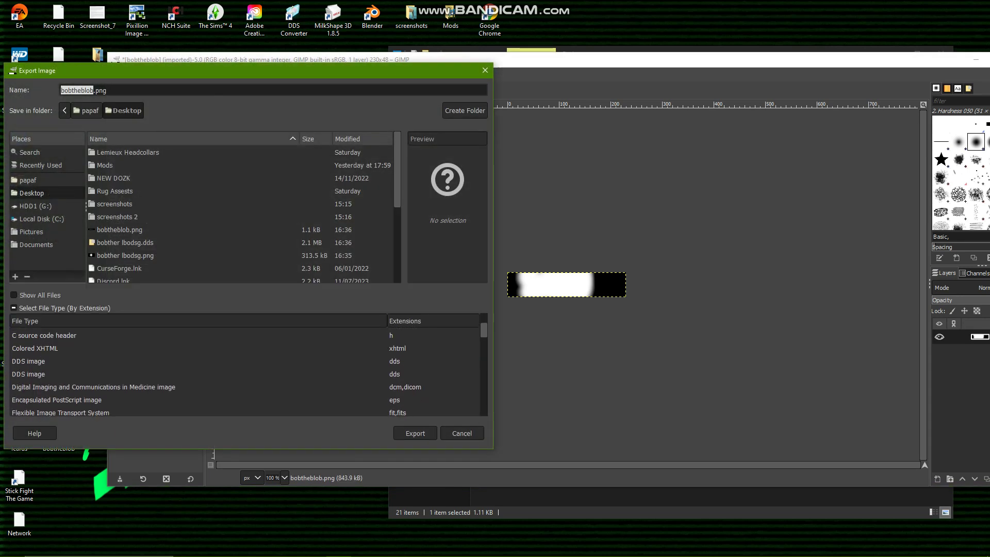
click(28, 362)
click(415, 433)
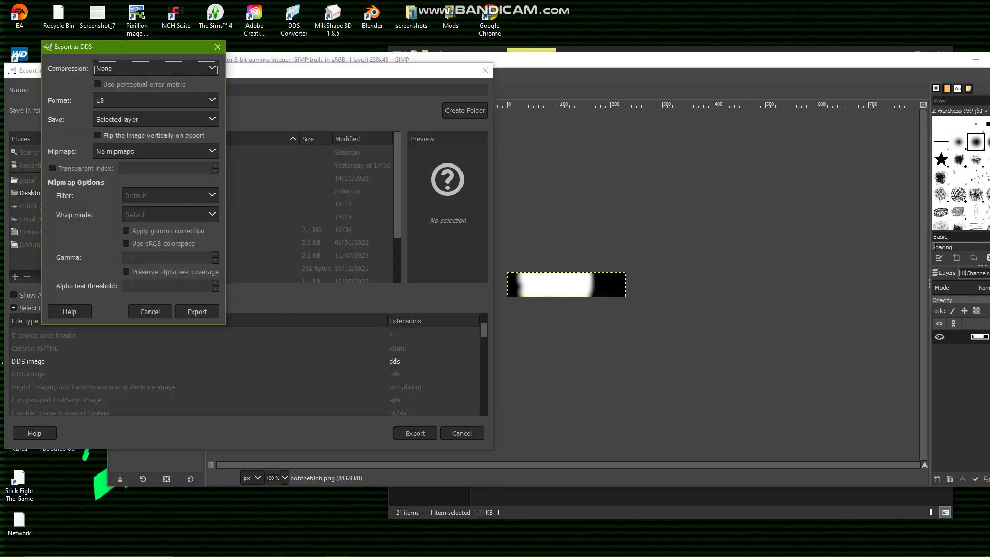
click(197, 311)
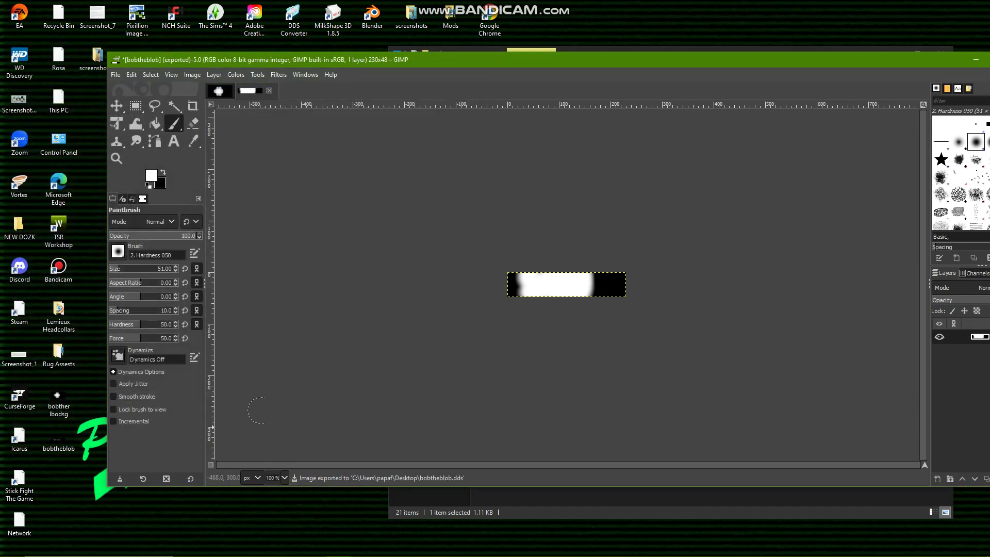
Switch to Sims 4 Studio and import the bobtheblob DDS from the Desktop into the DST Image
click(313, 546)
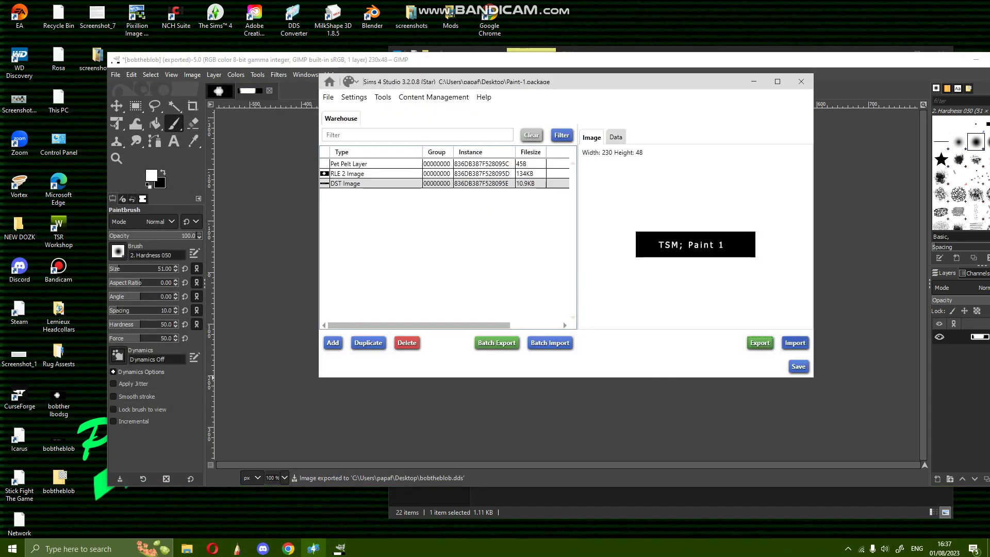
click(794, 342)
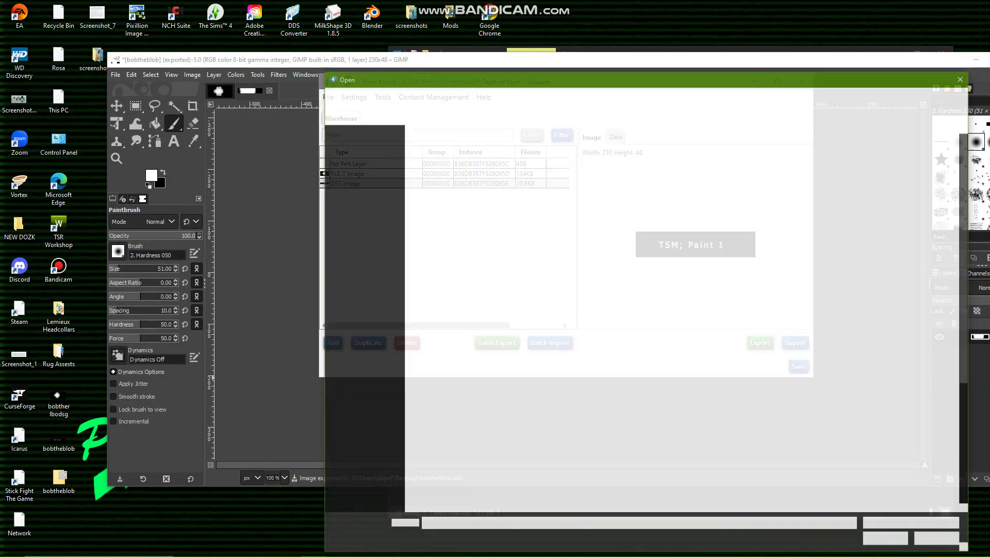
scroll(664, 344, down, 3)
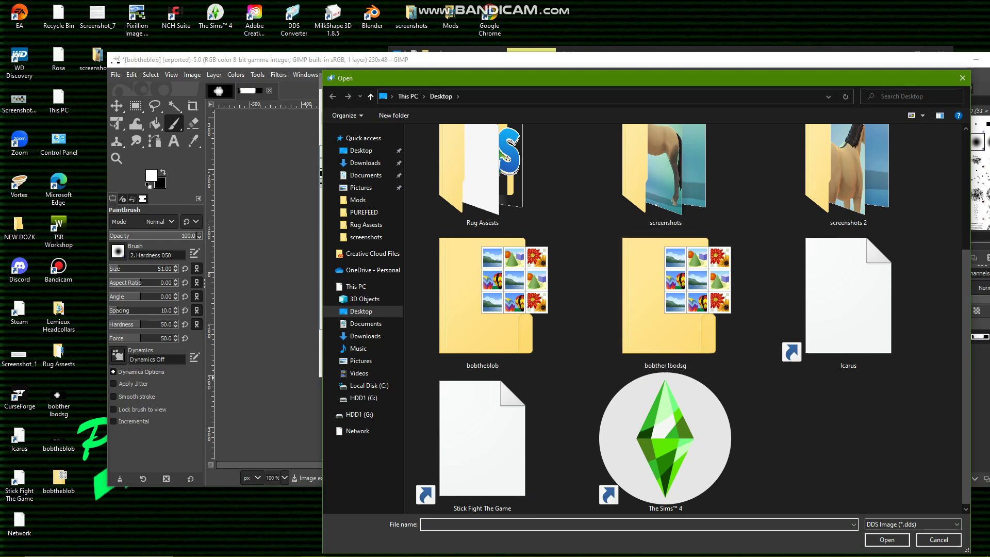
double_click(486, 299)
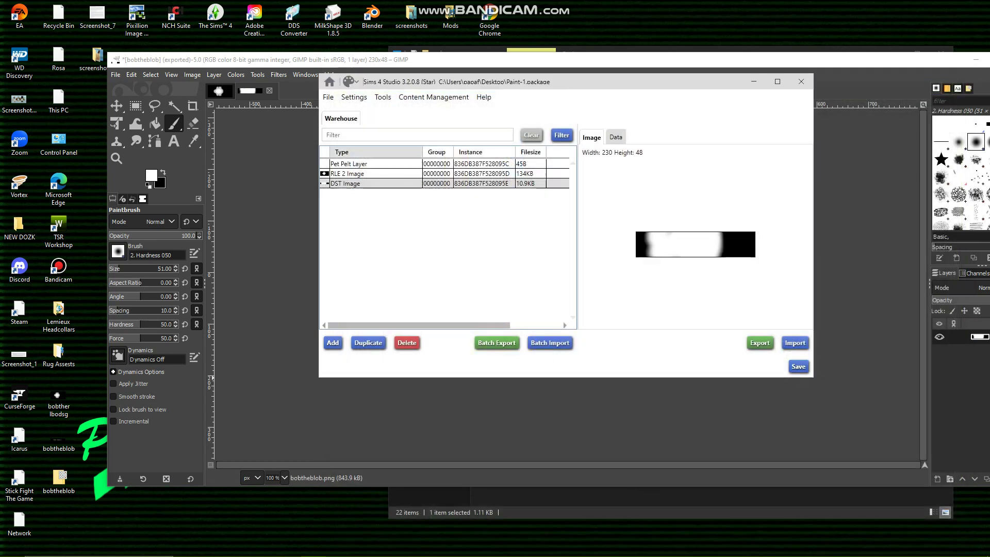
Save the package under the new name bobtheblob in the Sims 4 Mods folder
click(328, 97)
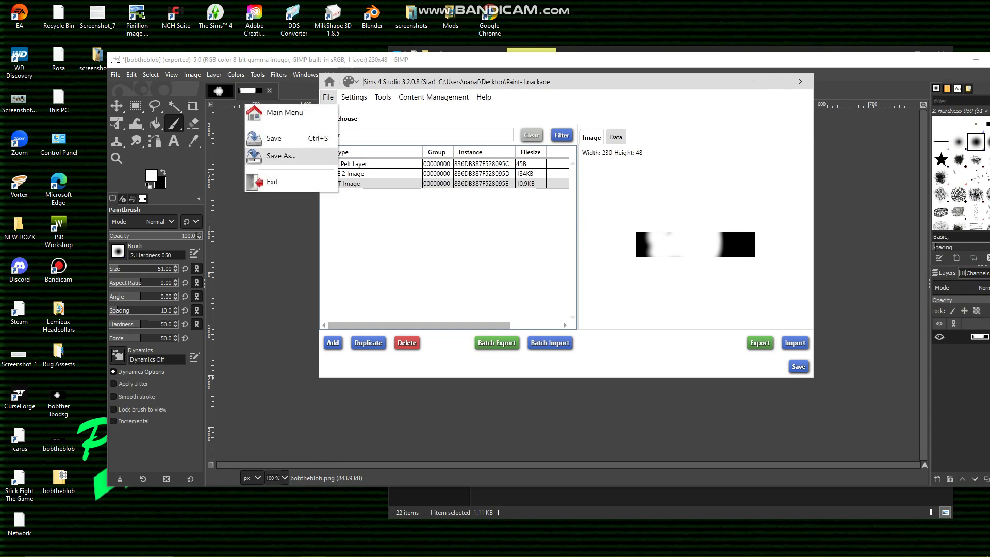
click(280, 156)
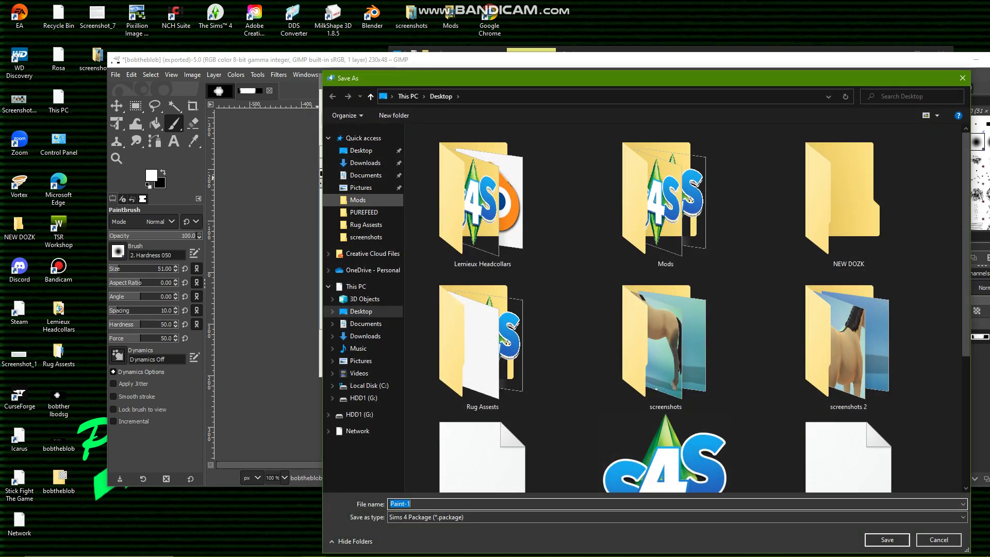
click(357, 200)
click(412, 504)
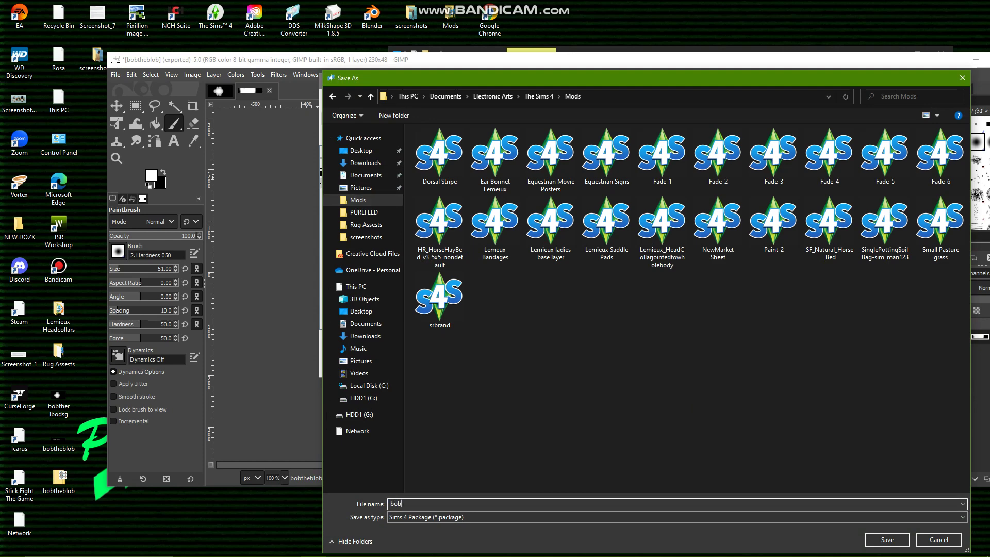
key(Return)
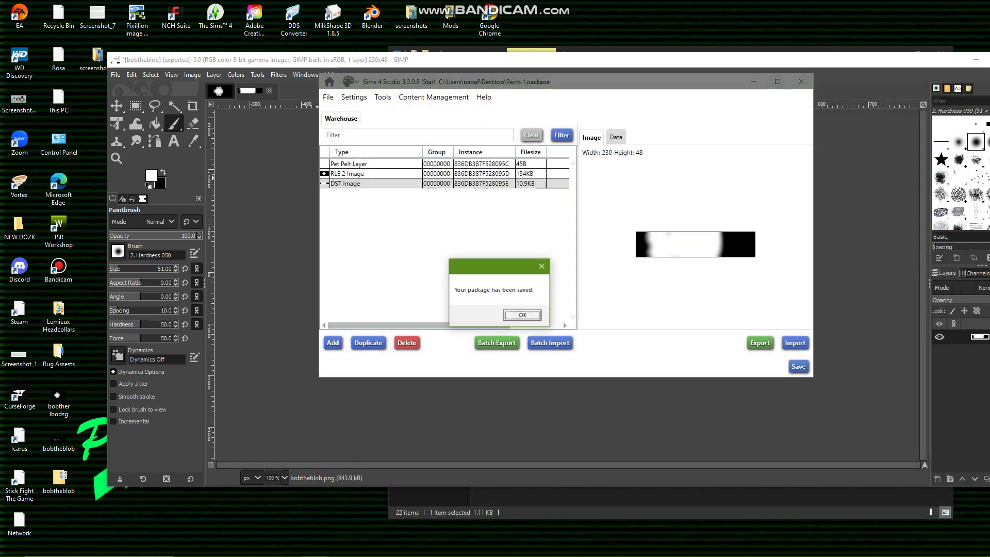
click(522, 315)
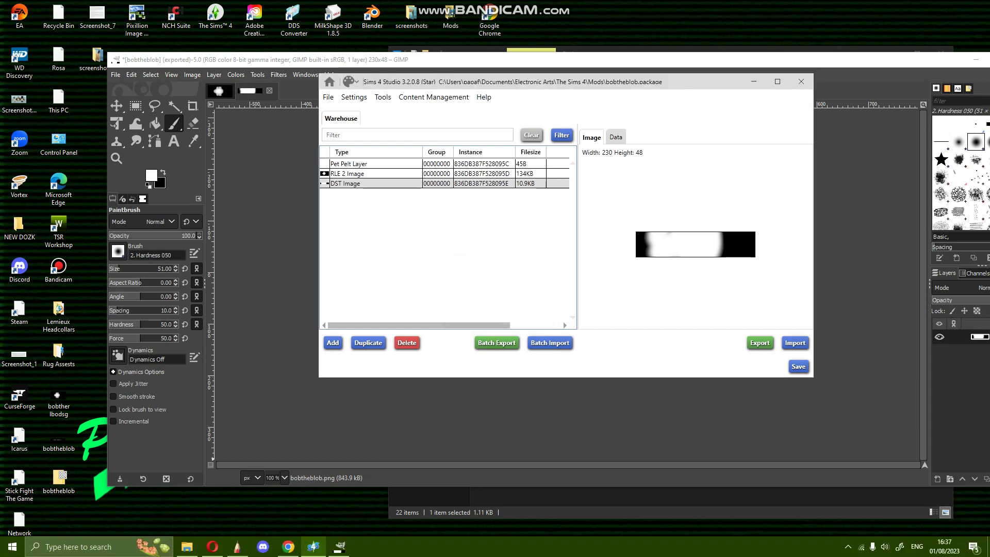
Find Steam through the Windows search and launch it
click(848, 546)
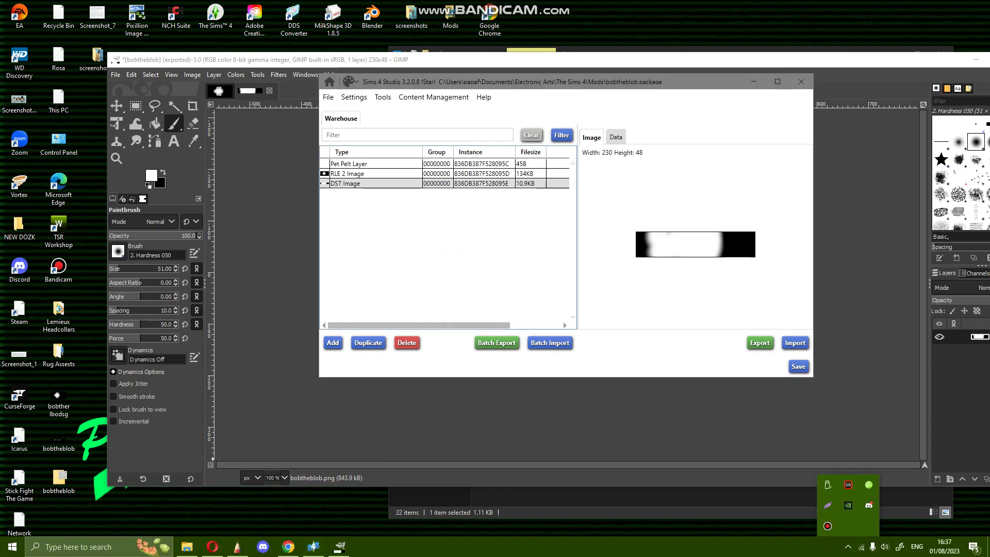
click(828, 526)
click(98, 546)
text(steam)
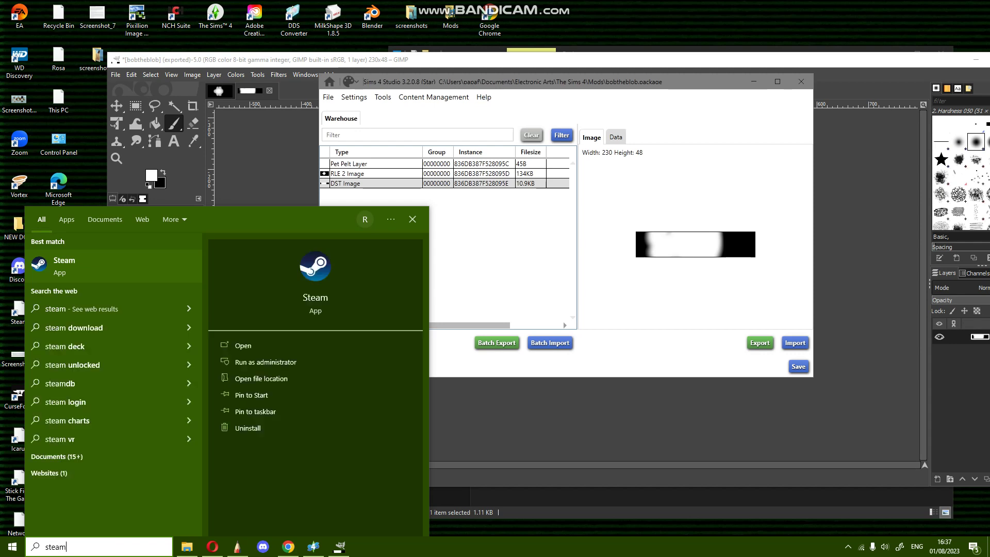
key(Return)
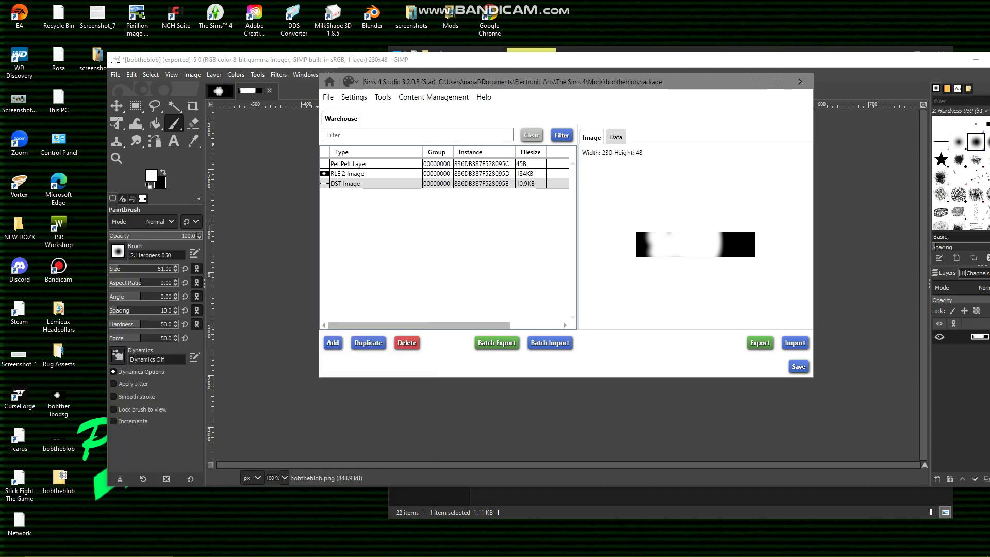
Minimise GIMP and show the data of the Pet Pelt Layer in Sims 4 Studio
drag(704, 86, 587, 111)
drag(598, 65, 494, 67)
click(871, 61)
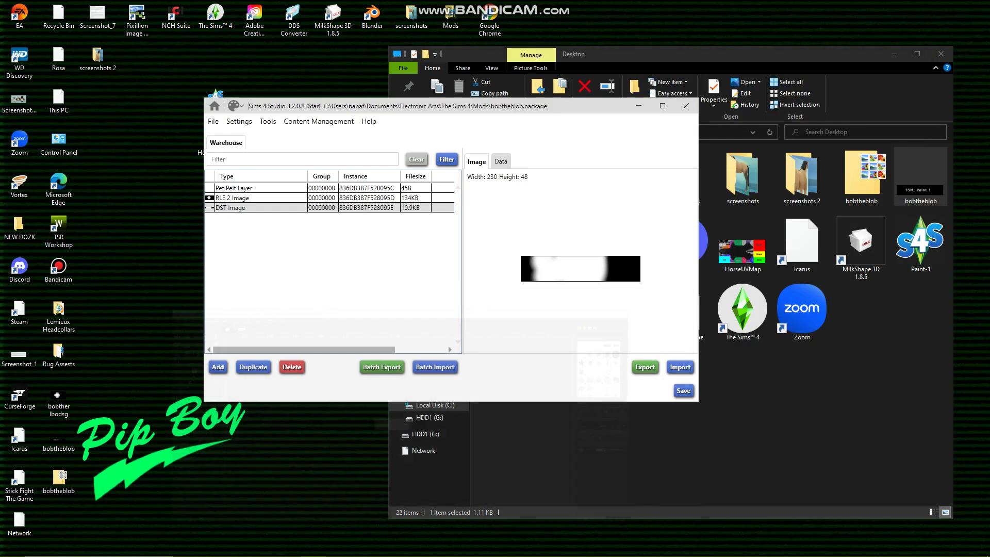
click(260, 188)
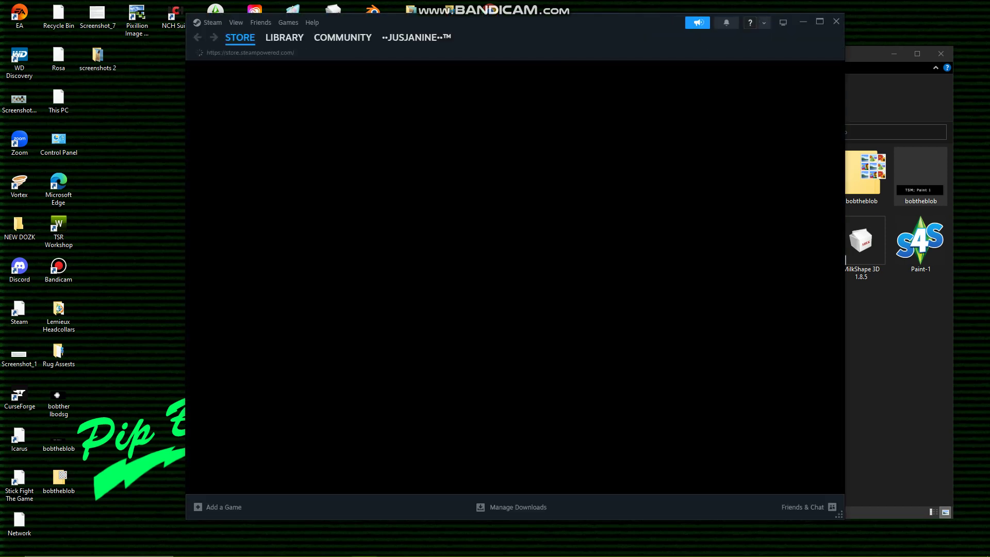
Minimise the main Steam window and close its Special Offers pop-up
click(803, 21)
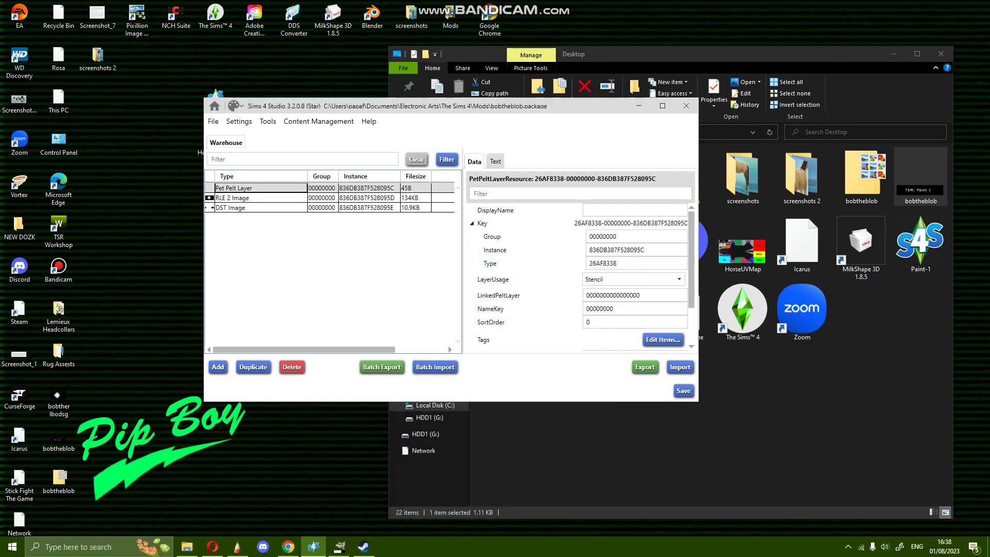
mouse_move(364, 547)
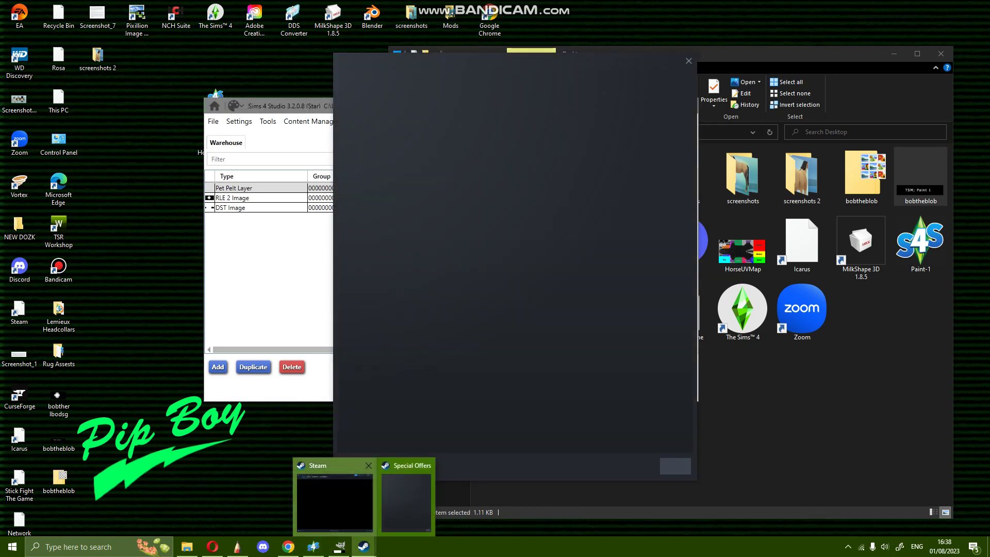
click(335, 500)
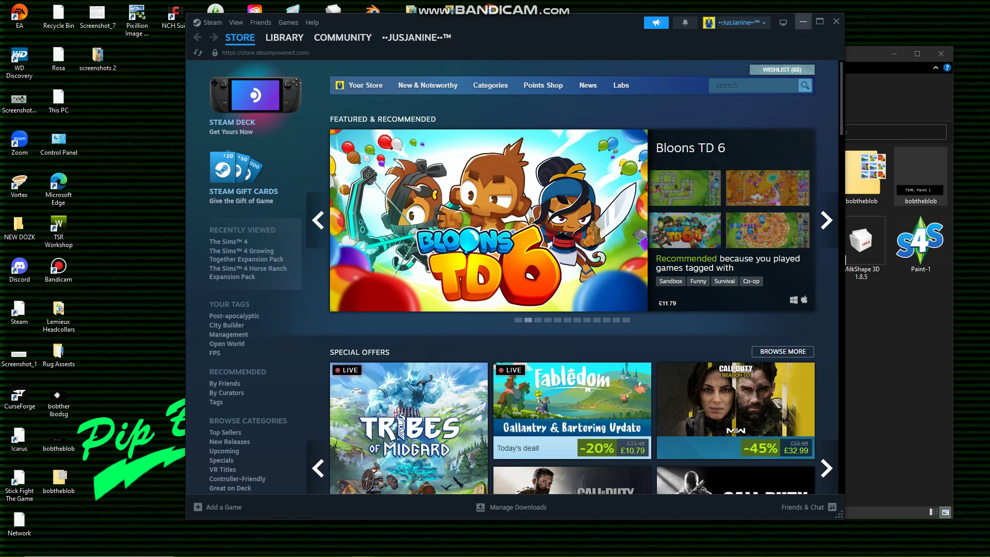
click(802, 21)
click(689, 60)
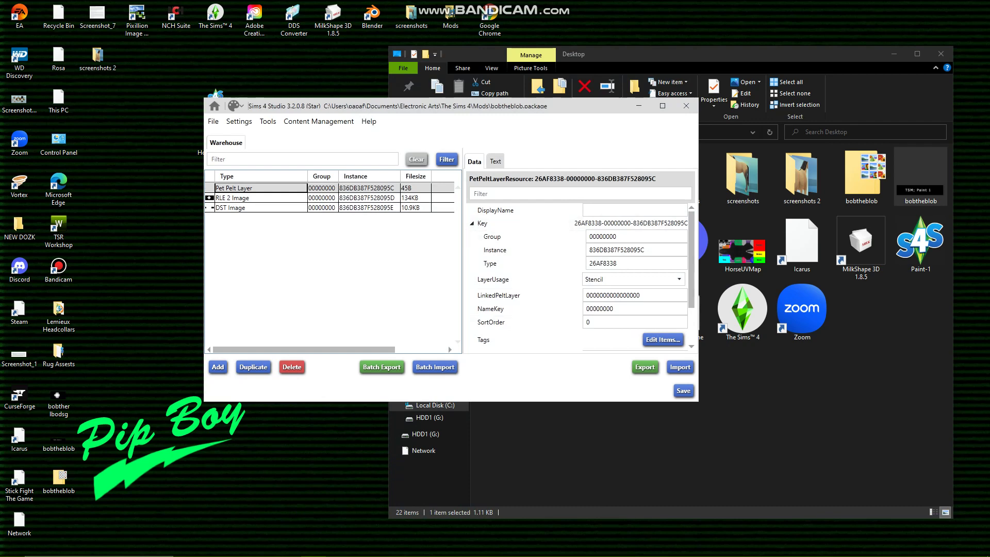
Minimise File Explorer and enlarge the Sims 4 Studio window to show all Pet Pelt Layer properties
click(894, 53)
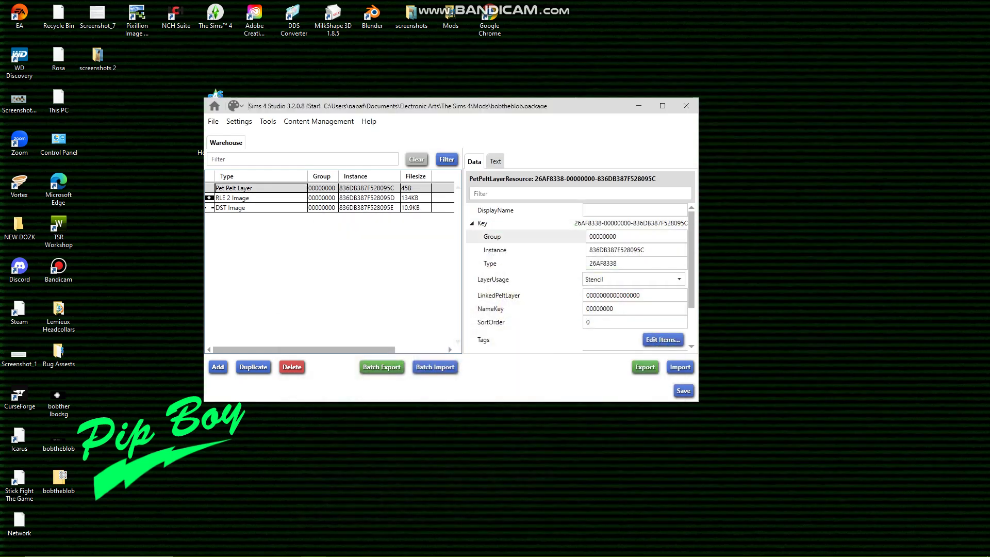
drag(698, 401, 927, 489)
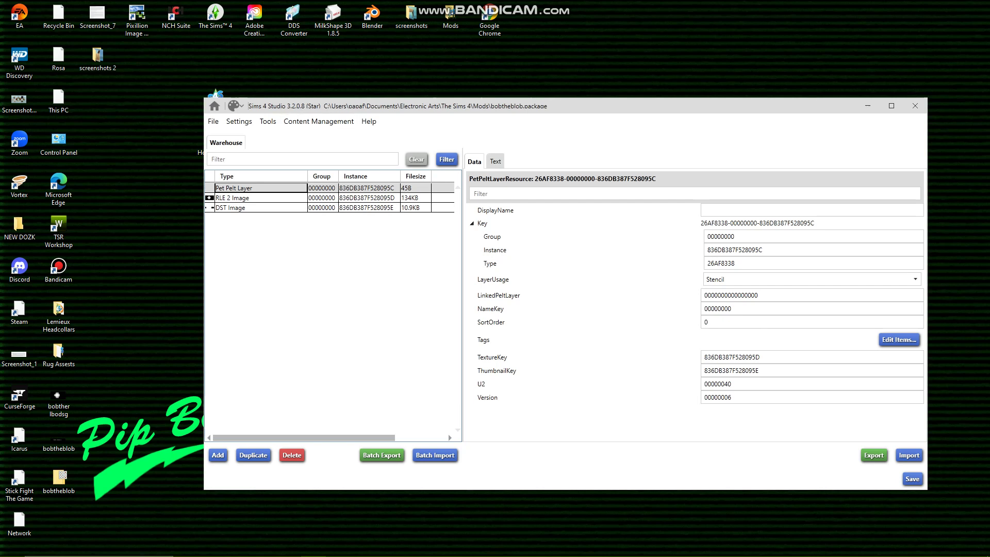
Hash the text "anything" in the Hash Generator, copy its FNV64 value and close the generator
click(268, 121)
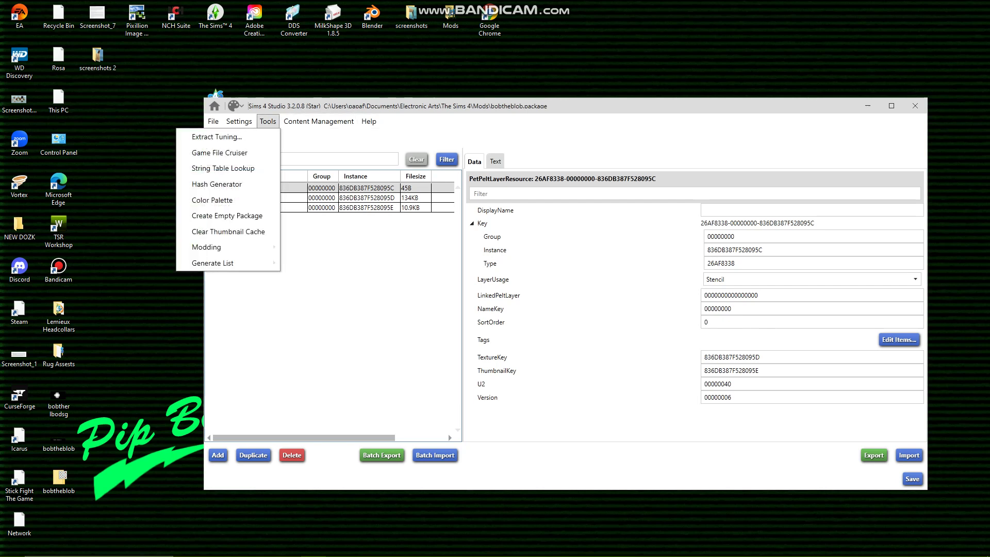
click(227, 179)
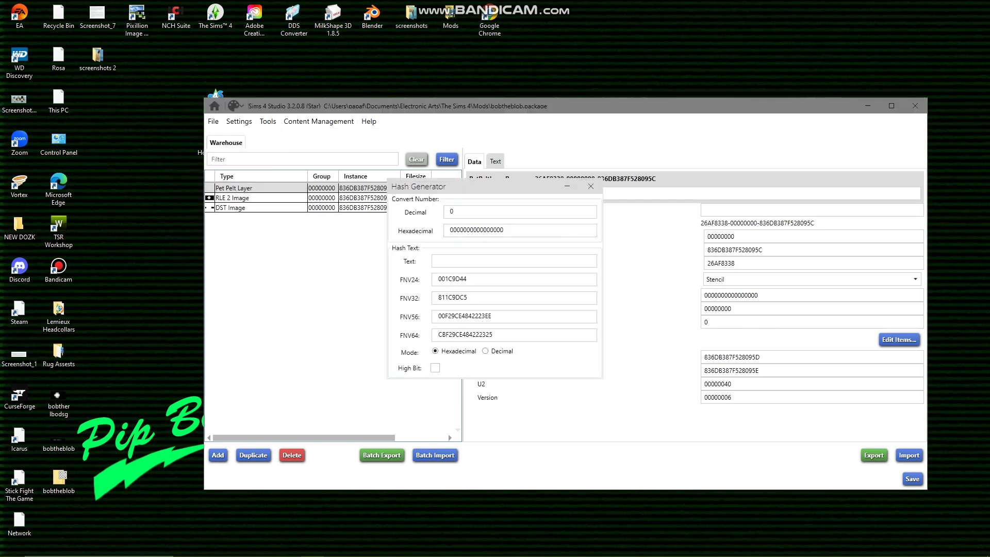
click(513, 261)
text(anything)
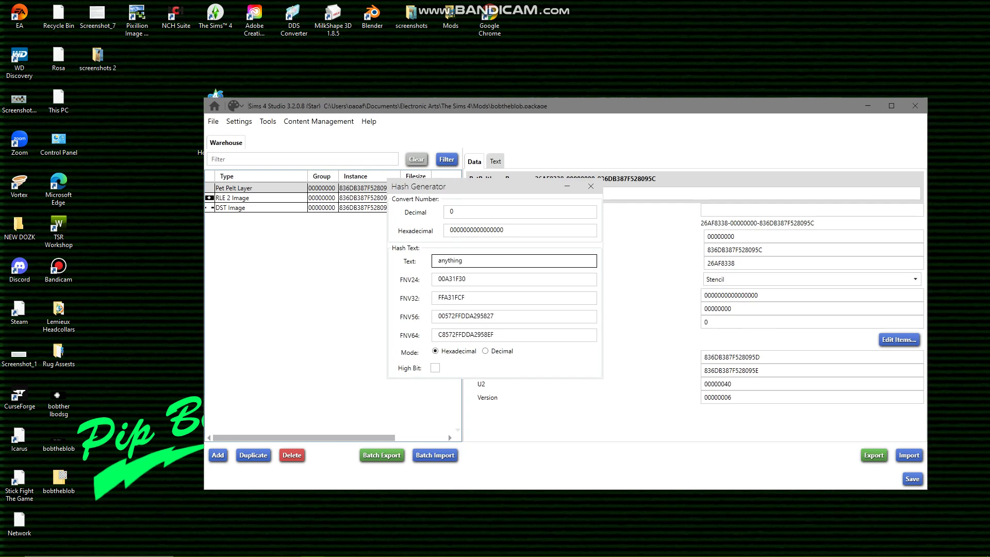
click(505, 335)
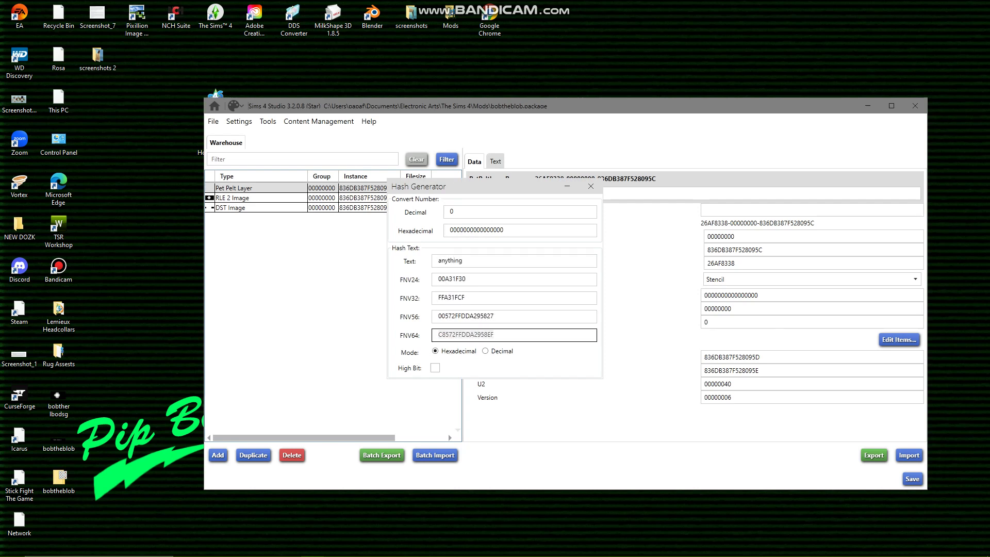
click(591, 187)
Set the Pet Pelt Layer's Instance to the copied hash C8572FFDDA2958EF
click(369, 188)
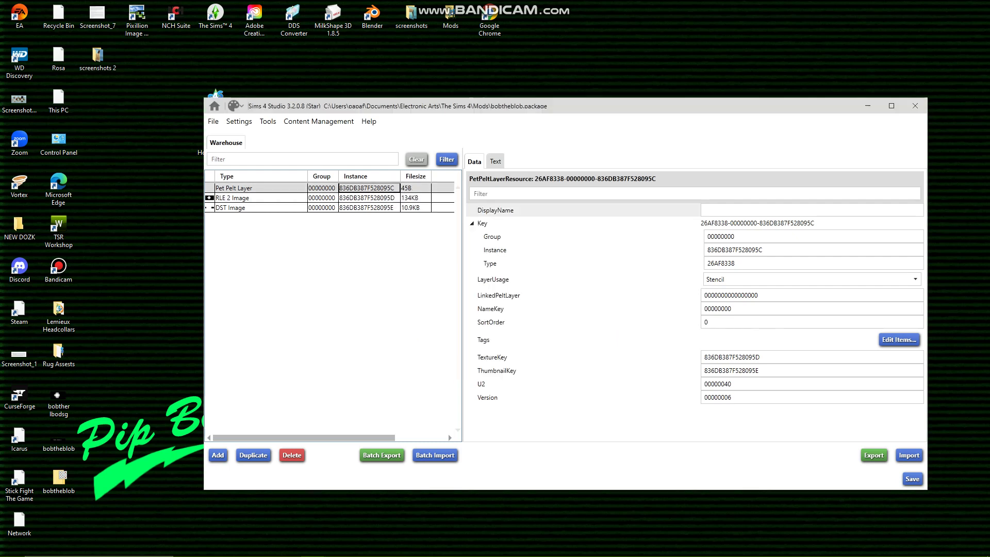
click(774, 250)
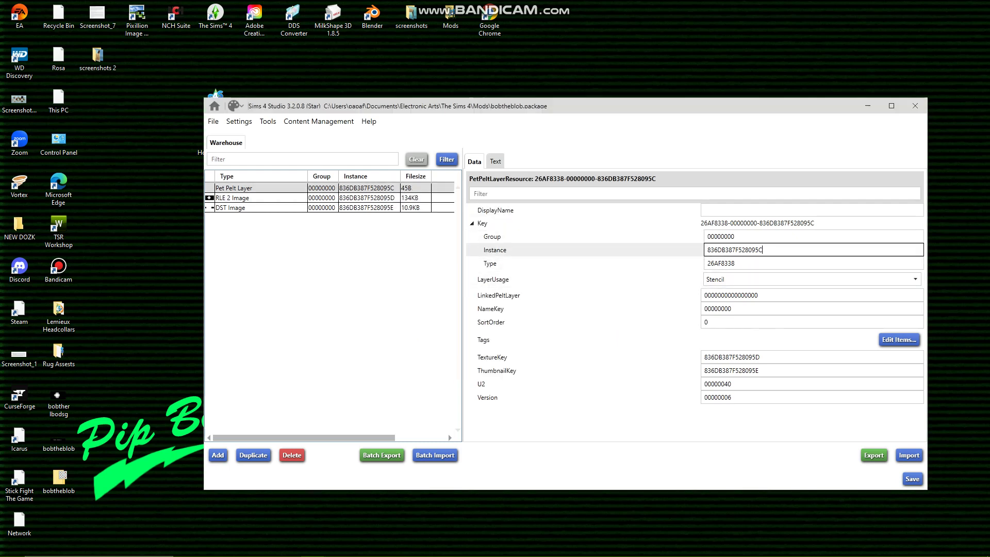
key(ctrl+a)
text(C8572FFDDA2958EF)
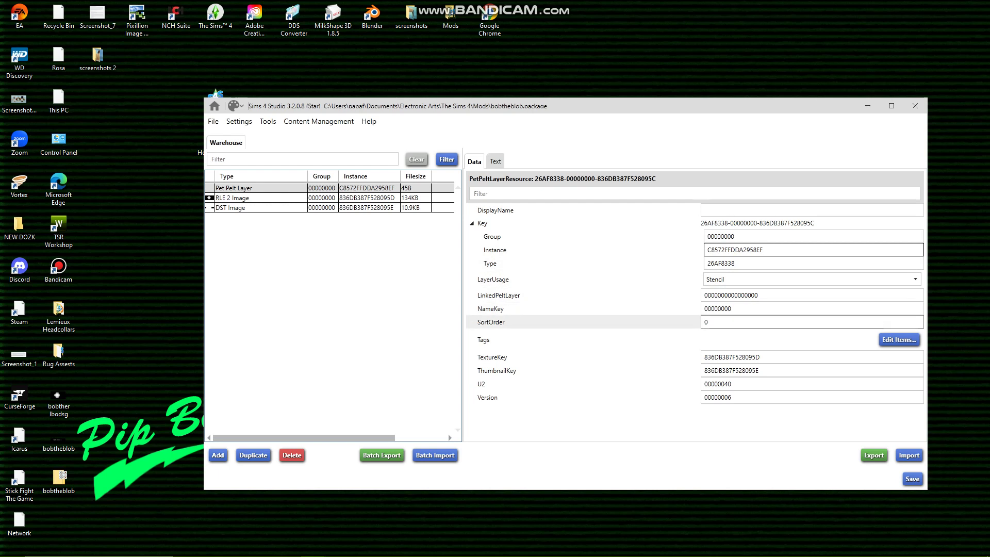
Replace both the TextureKey and the ThumbnailKey of the Pet Pelt Layer with C8572FFDDA2958EF
double_click(743, 357)
text(C8572FFDDA2958EF)
click(771, 368)
key(ctrl+a)
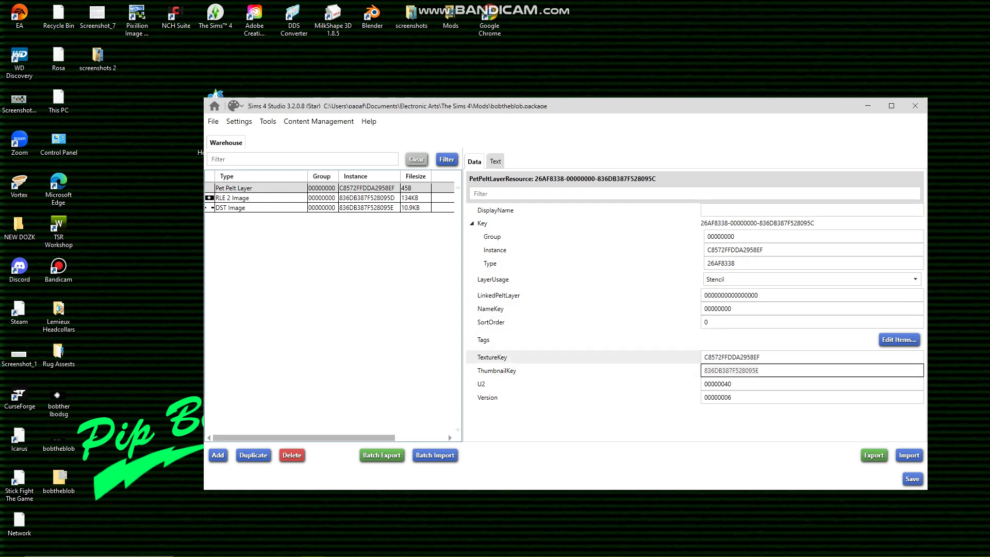
text(C8572FFDDA2958EF)
Change the last character of each key so TextureKey is C8572FFDDA2958E1 and ThumbnailKey is C8572FFDDA2958E2
click(771, 359)
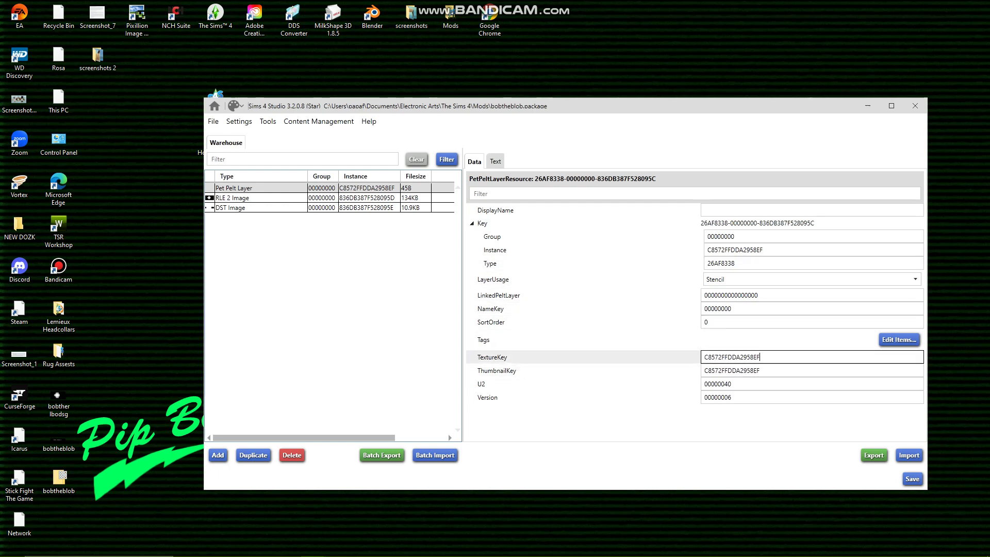
key(BackSpace)
text(1)
click(771, 370)
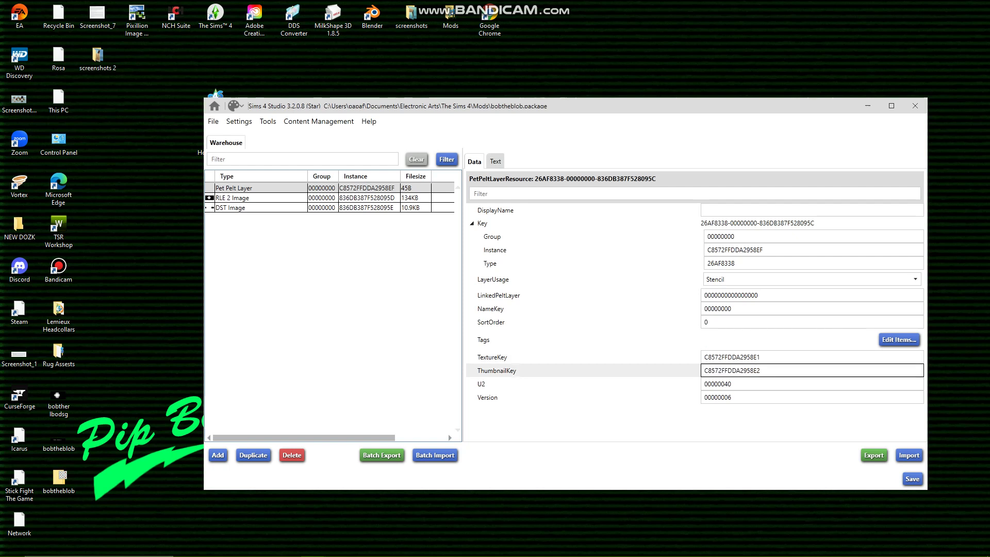
Copy the TextureKey C8572FFDDA2958E1 into the Instance of the RLE 2 Image resource
click(771, 355)
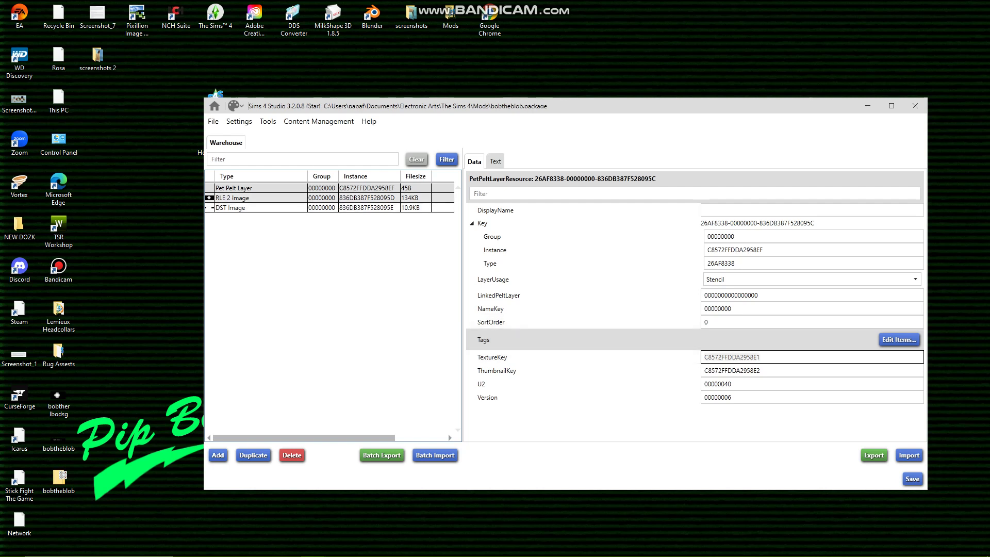
click(369, 198)
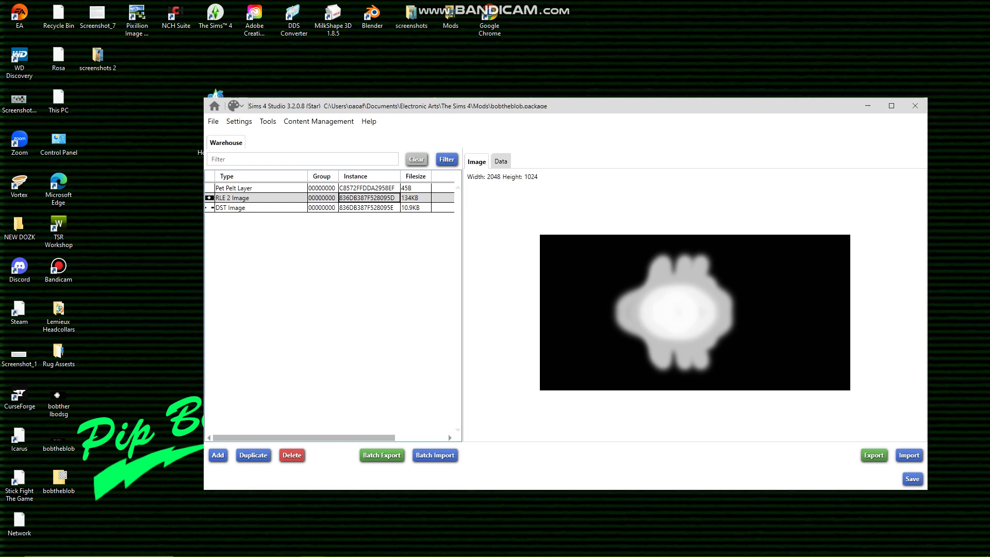
click(500, 162)
double_click(761, 236)
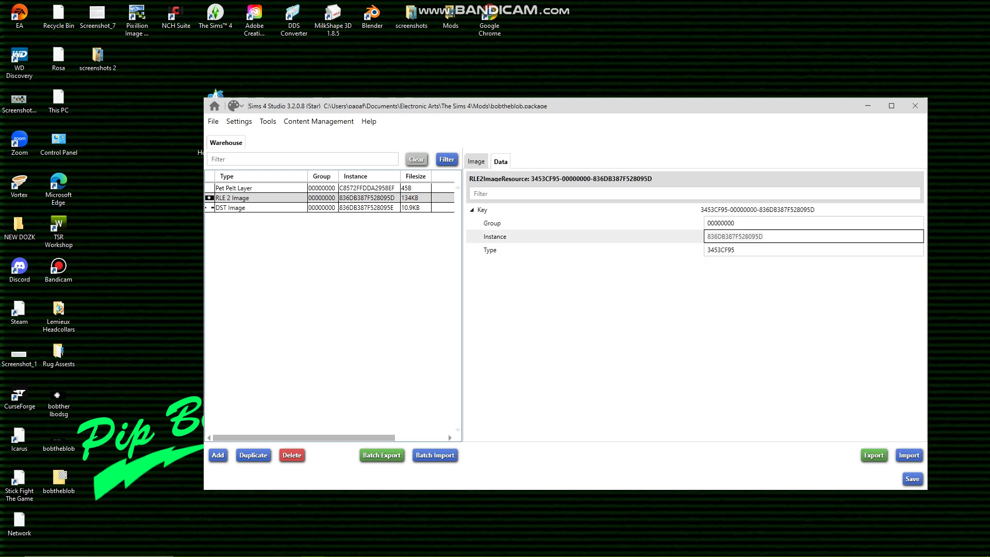
text(C8572FFDDA2958E1)
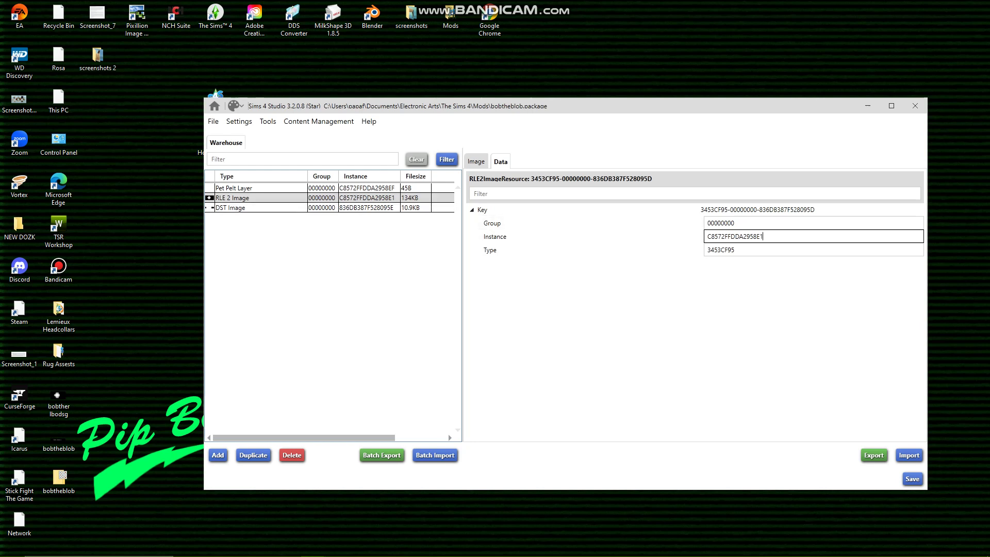
Copy the Pet Pelt Layer's ThumbnailKey C8572FFDDA2958E2 into the Instance of the DST Image resource
click(368, 188)
double_click(743, 370)
key(ctrl+c)
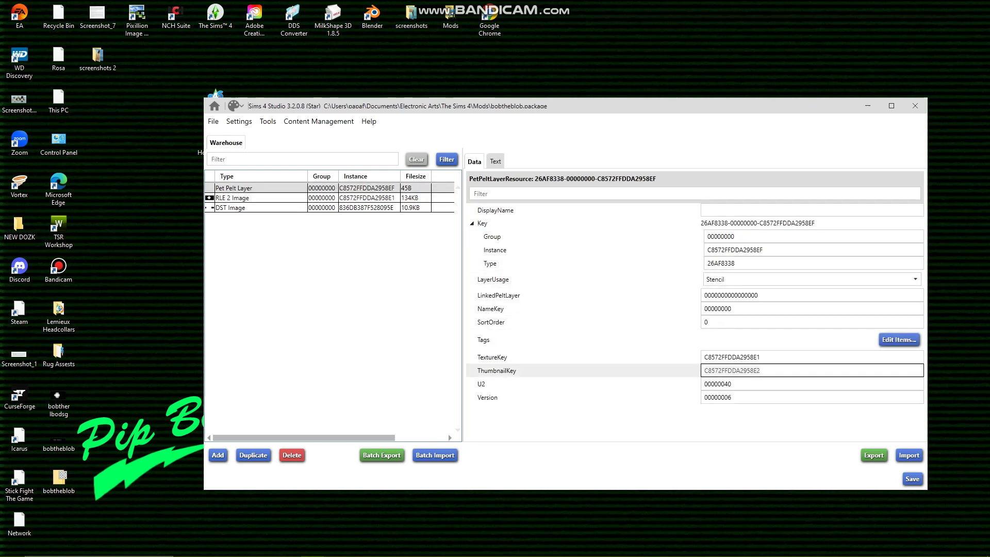
click(366, 207)
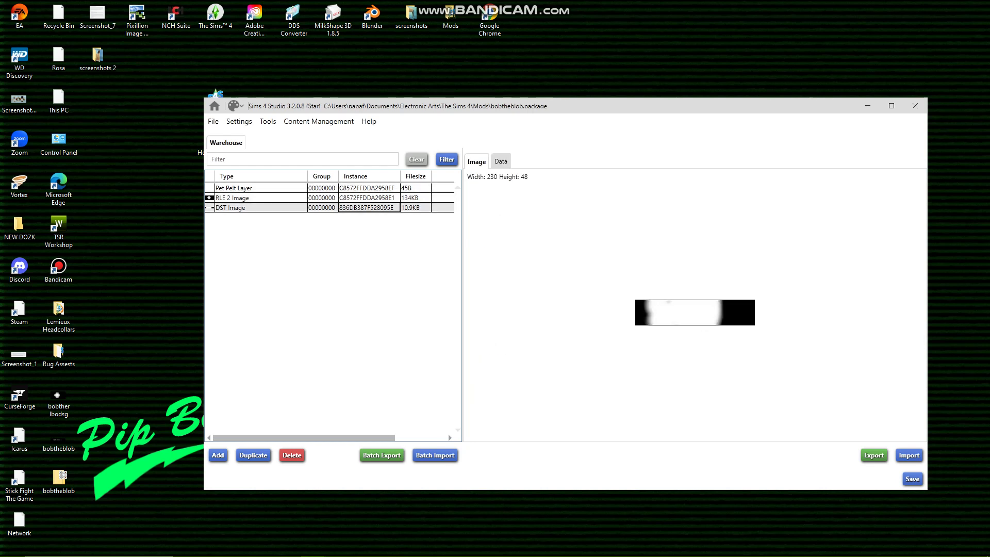
click(500, 161)
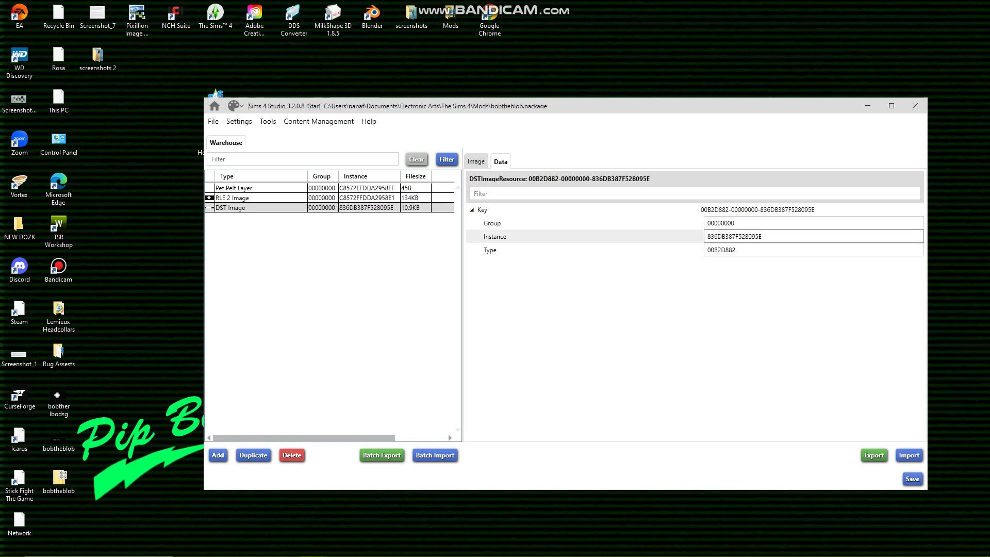
double_click(738, 237)
key(ctrl+v)
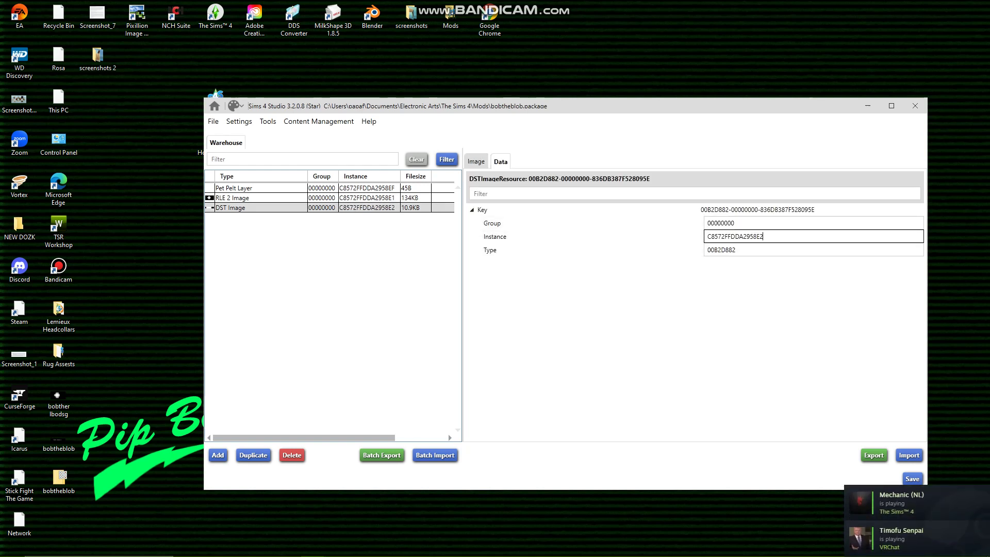
Review the Pet Pelt Layer, RLE 2 Image and DST Image resources to check their instances and images
click(366, 188)
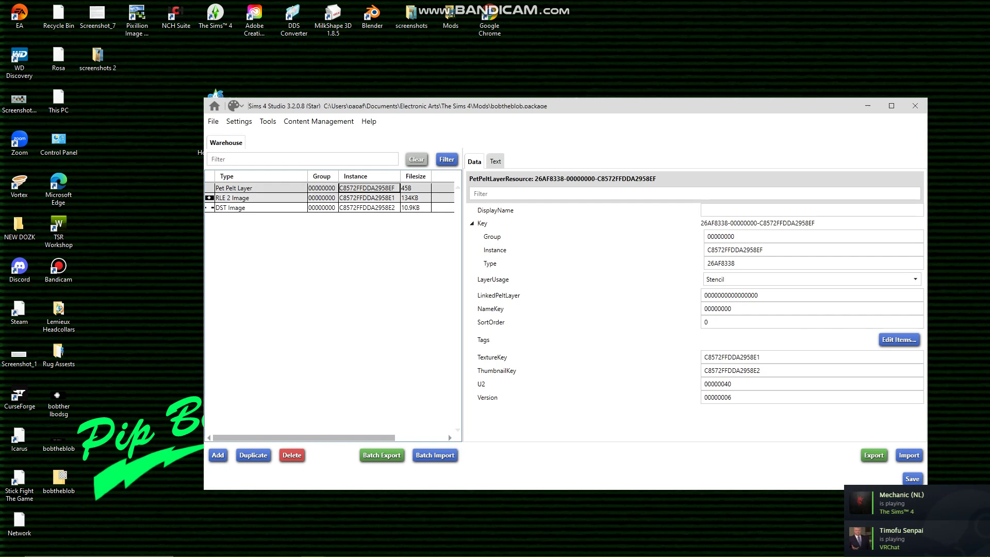
click(367, 198)
click(367, 208)
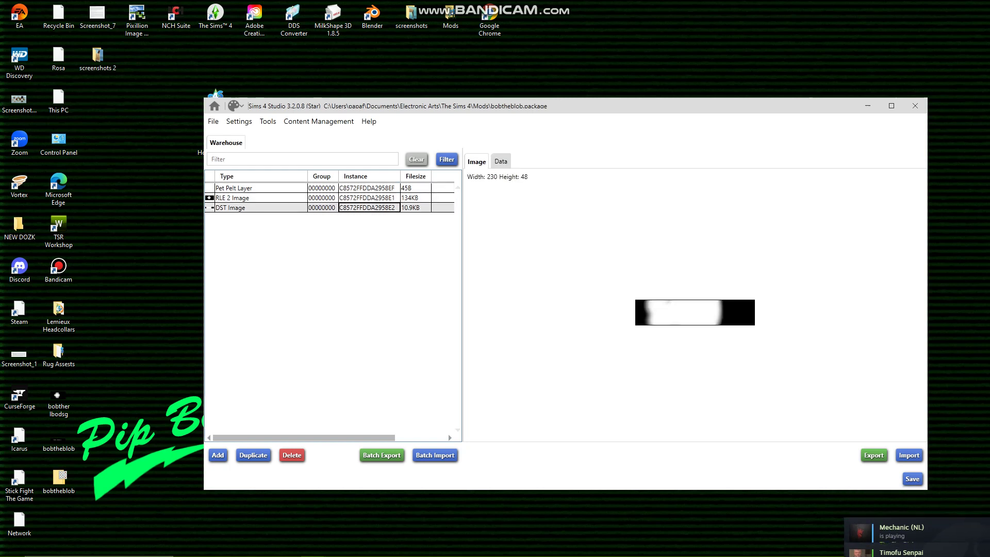
click(367, 188)
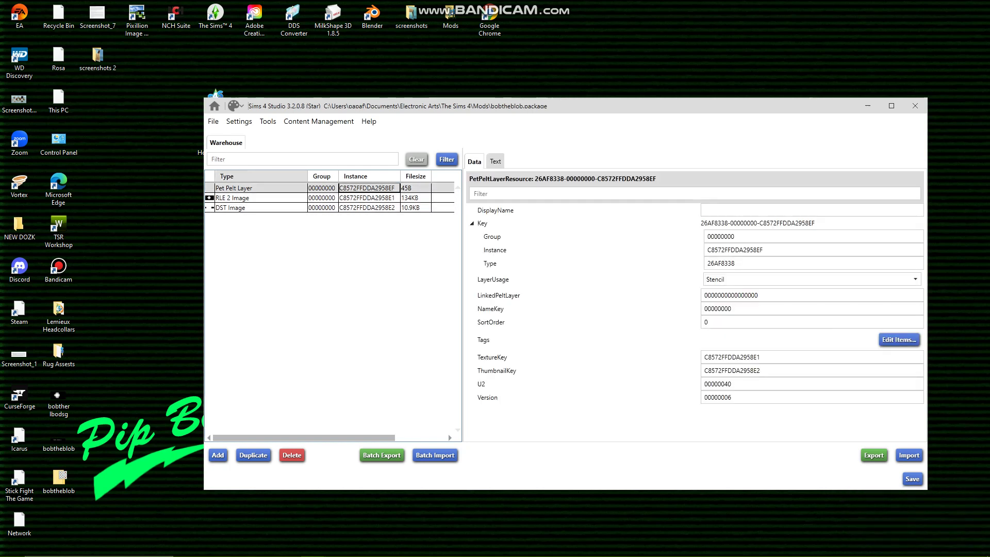
click(261, 198)
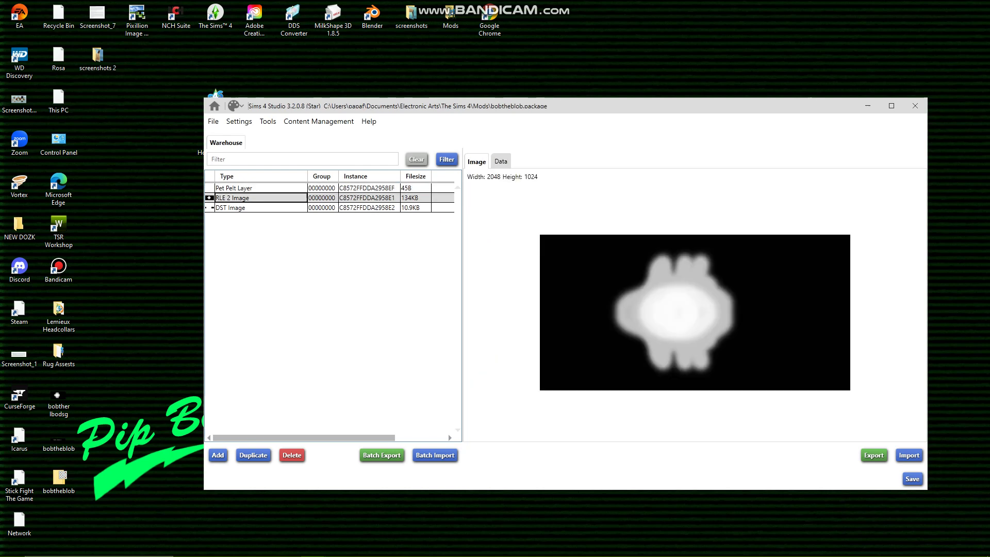
Switch to GIMP and show the 2048x1024 bobther lbodsg marking texture
click(339, 547)
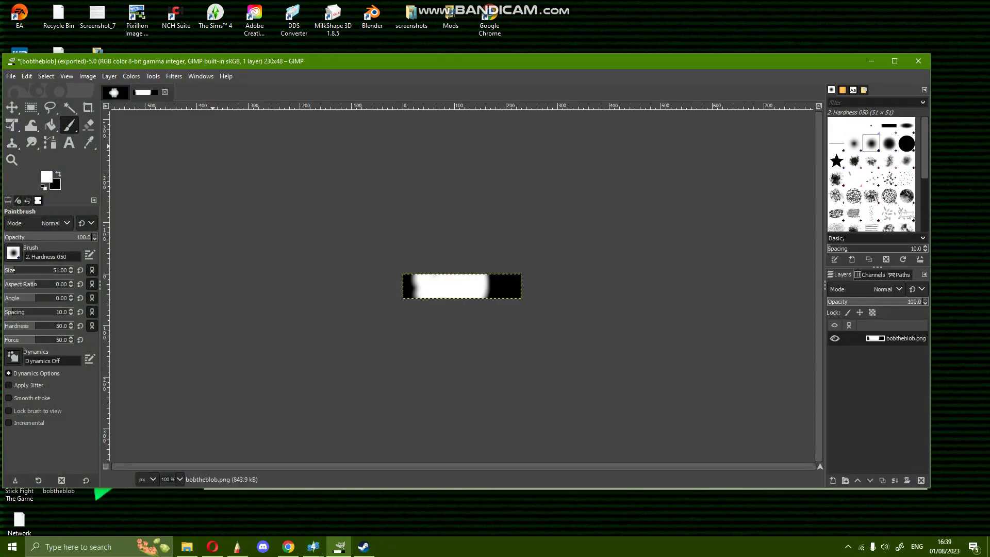
click(115, 93)
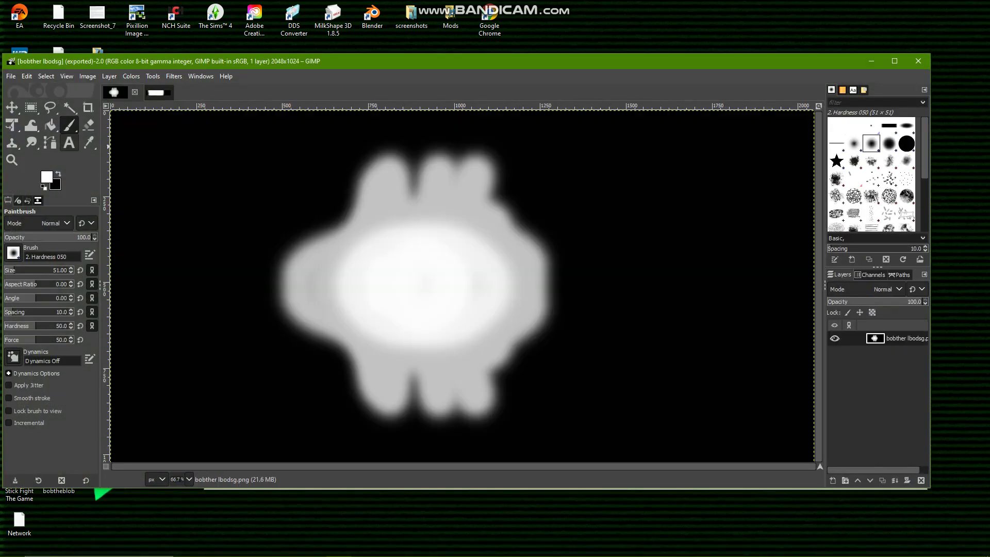